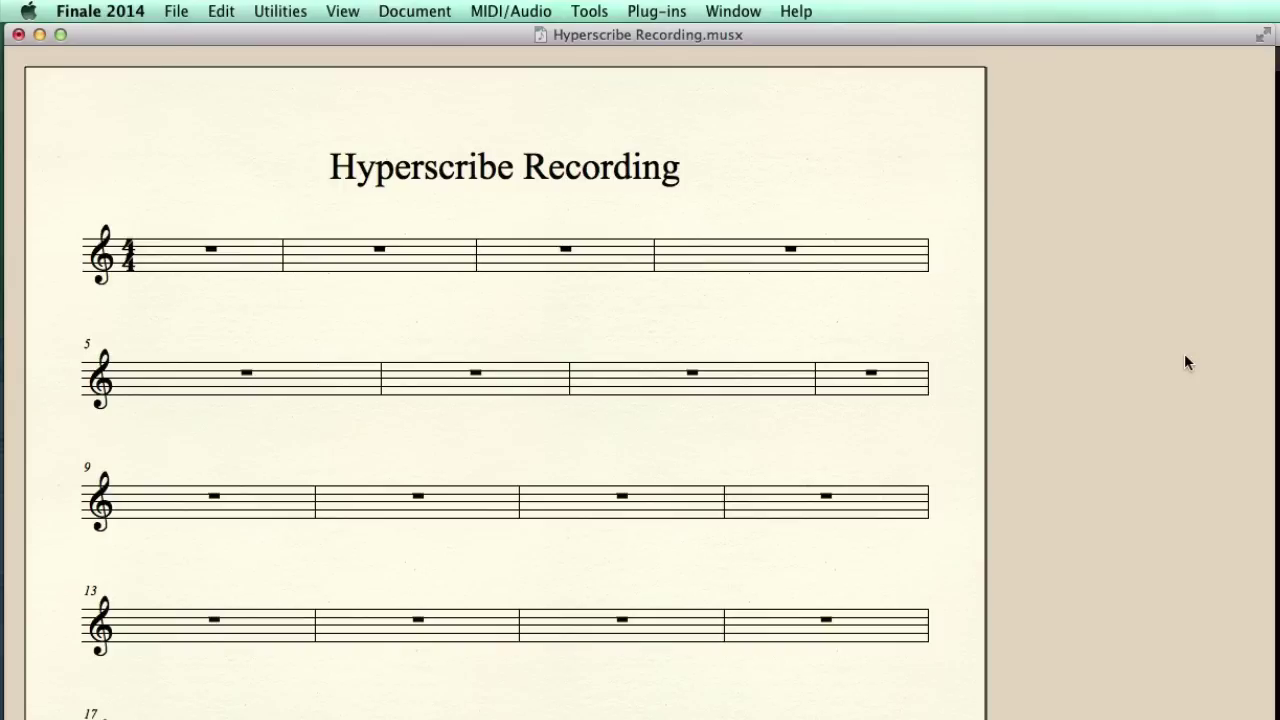
# - Show the Main Tool Palette and activate the HyperScribe tool
pyautogui.press('super+alt+t')
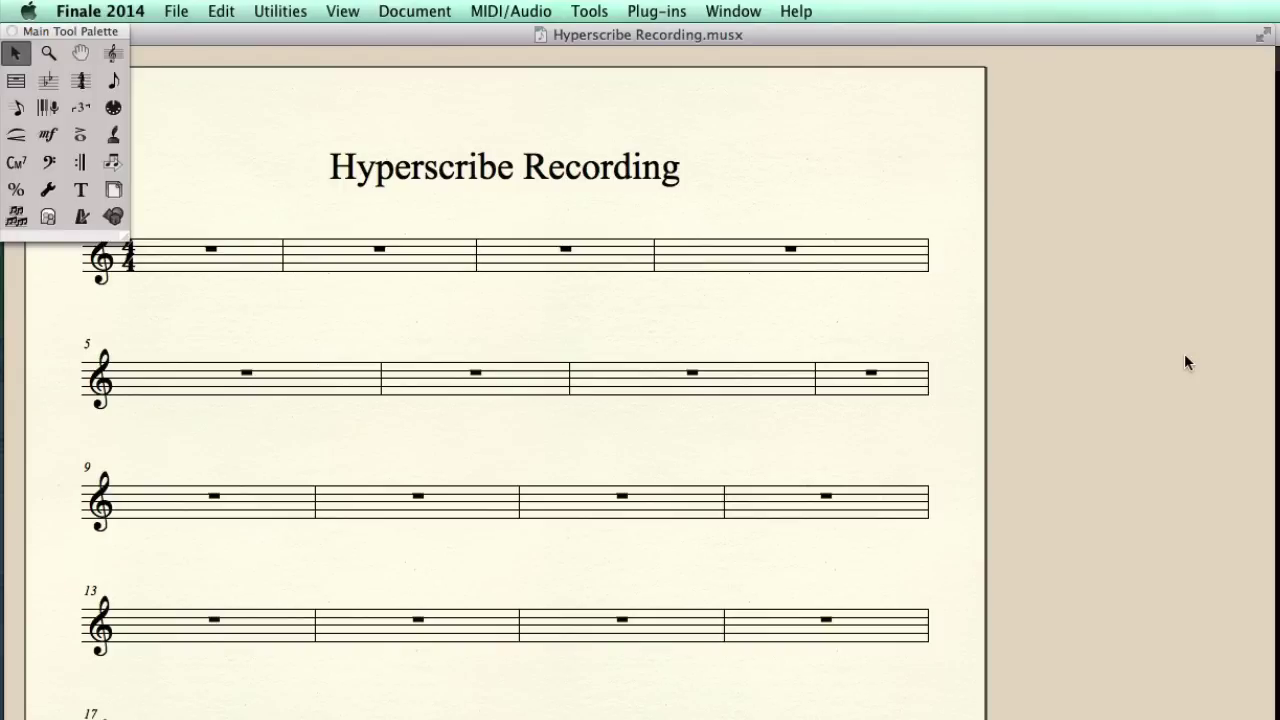
pyautogui.click(46, 108)
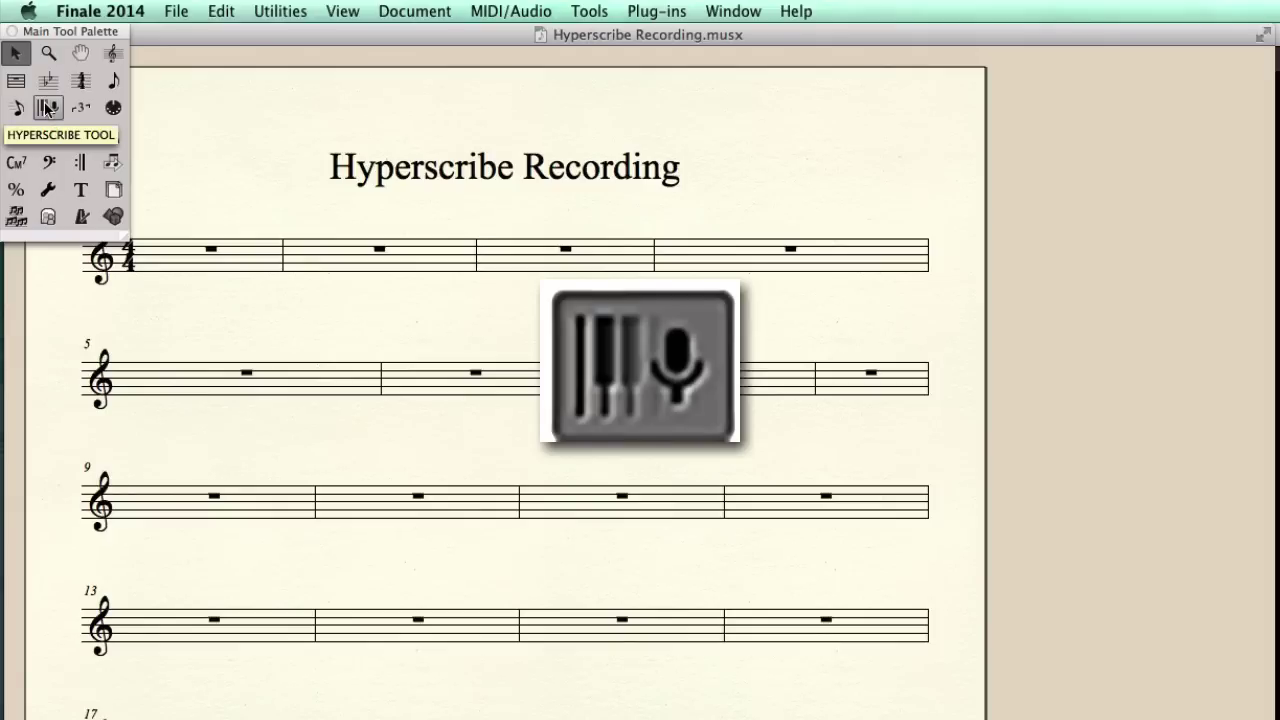
pyautogui.click(46, 108)
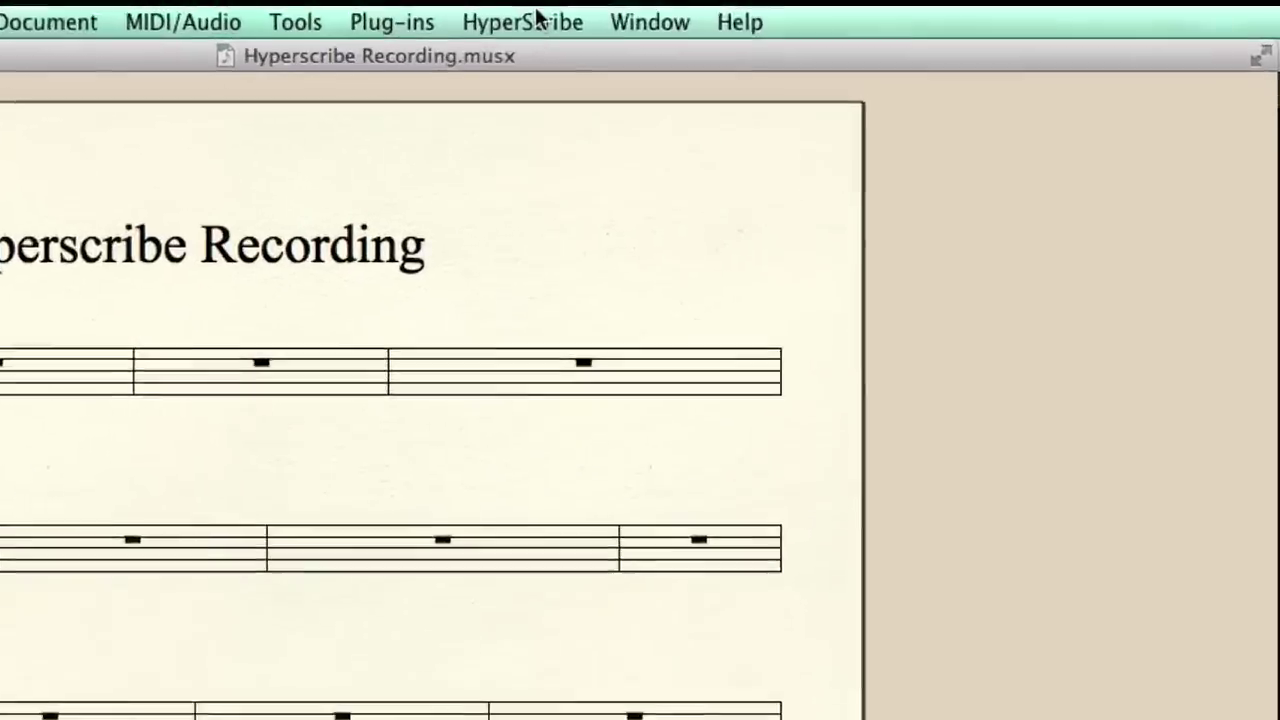
# - Set the Playback and/or Click tempo to 80 per quarter note with click and one-measure countoff
pyautogui.click(757, 11)
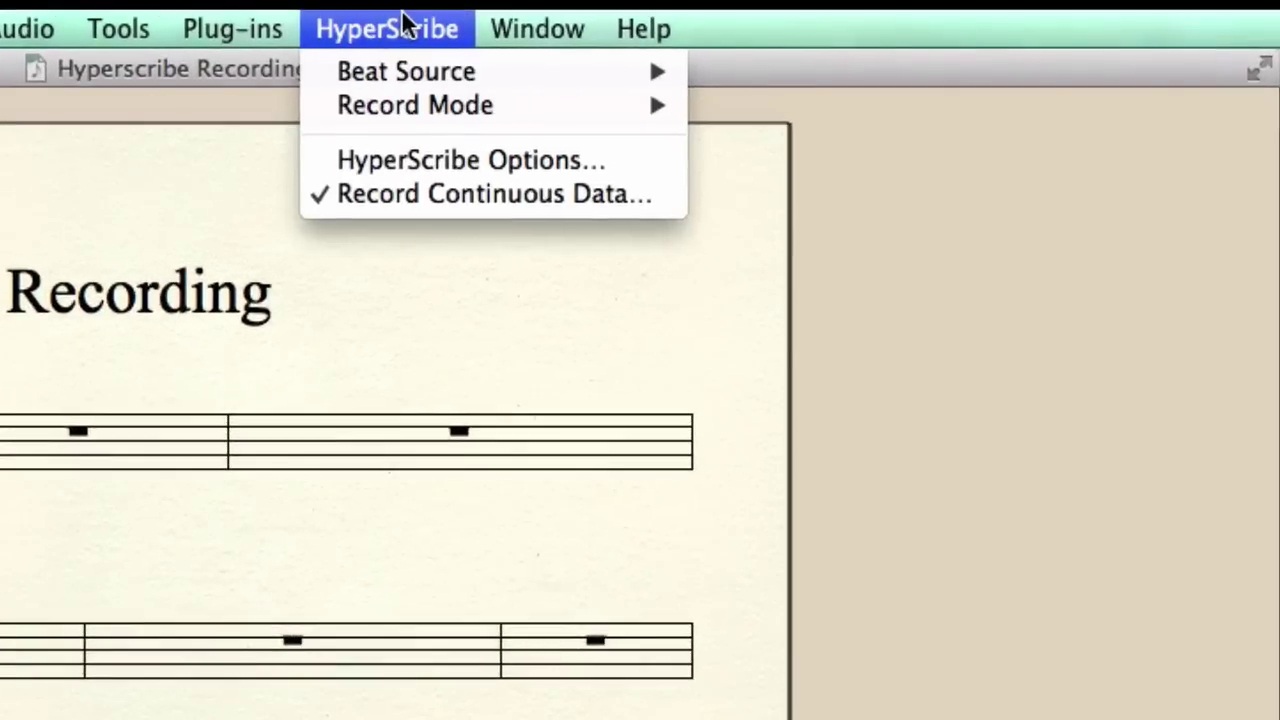
pyautogui.moveTo(763, 38)
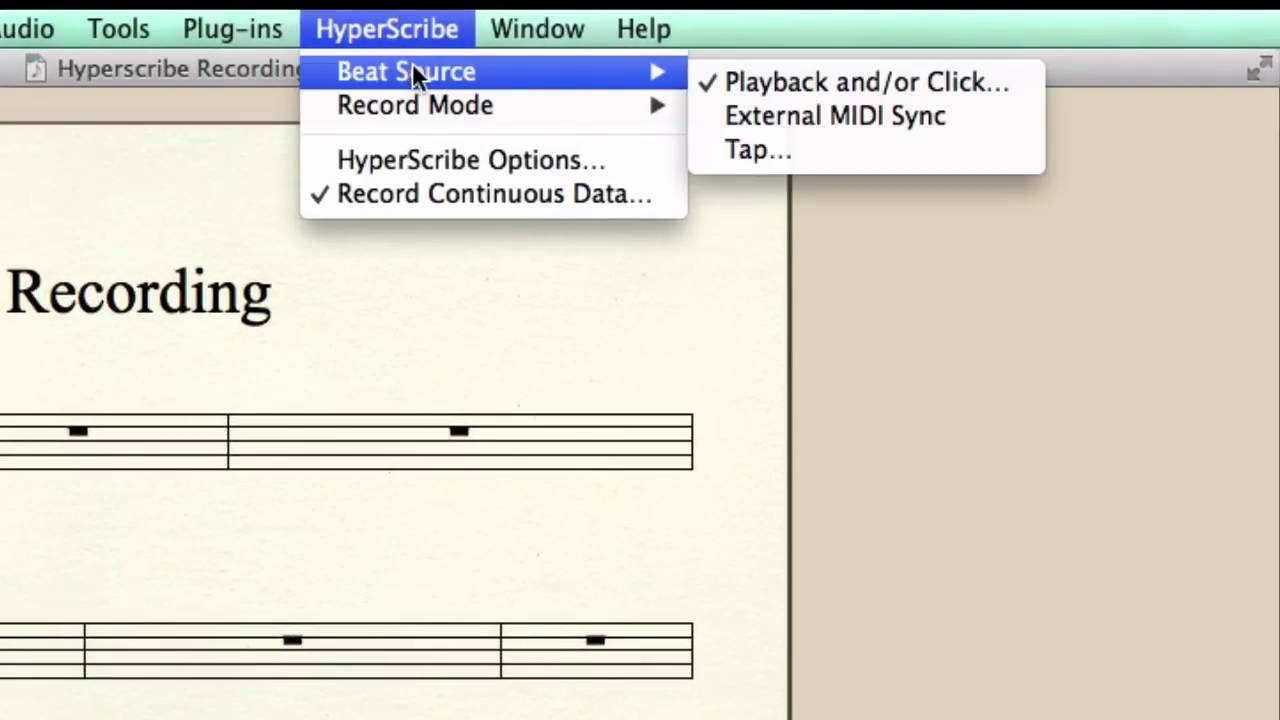
pyautogui.click(881, 83)
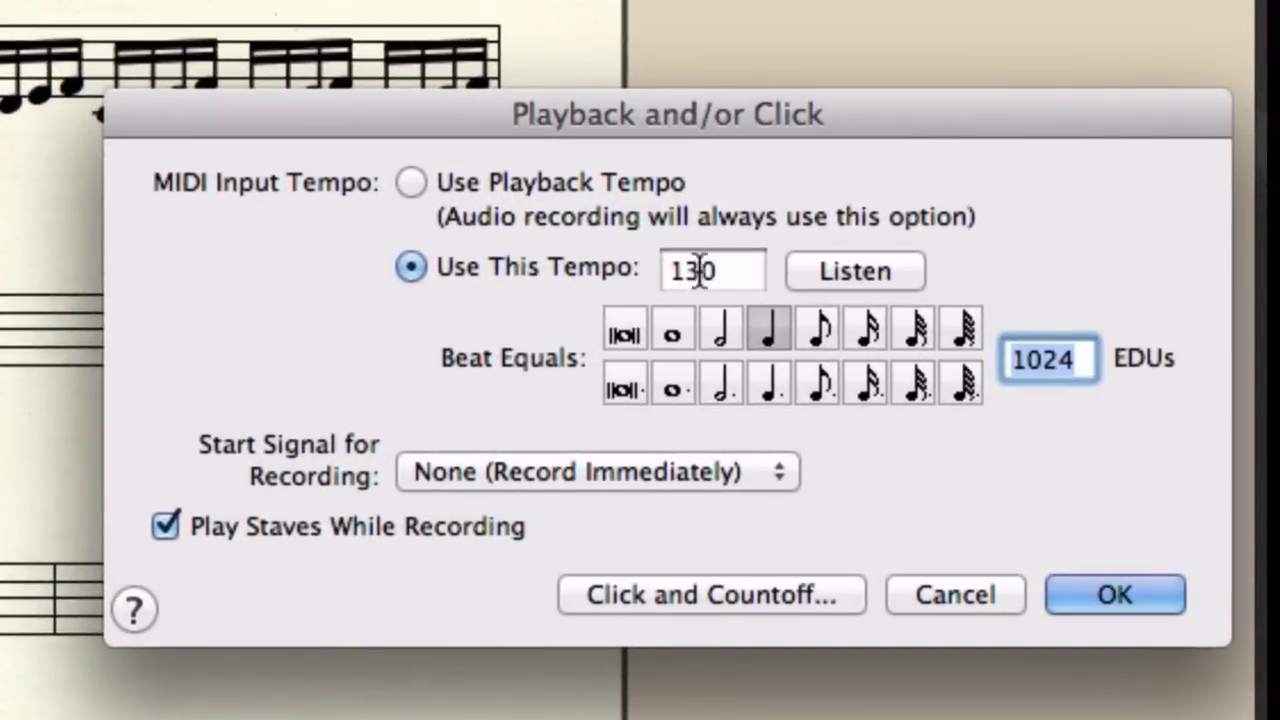
pyautogui.doubleClick(688, 272)
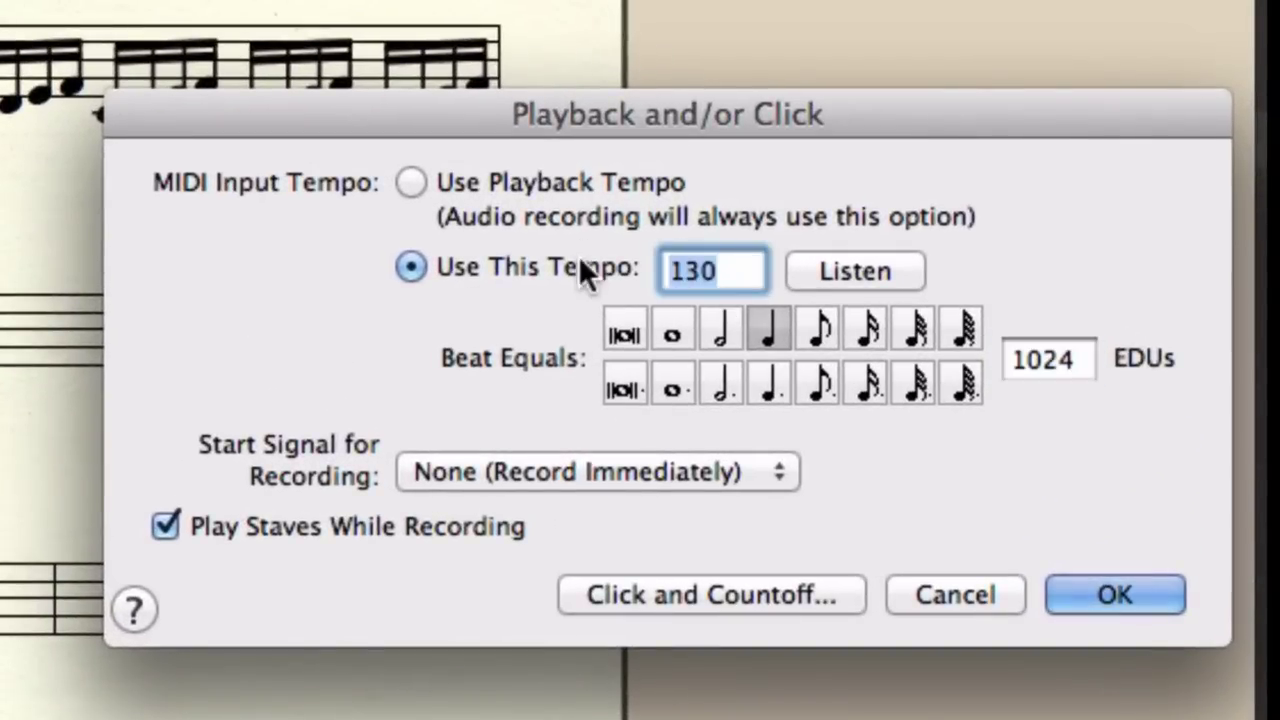
pyautogui.write('80')
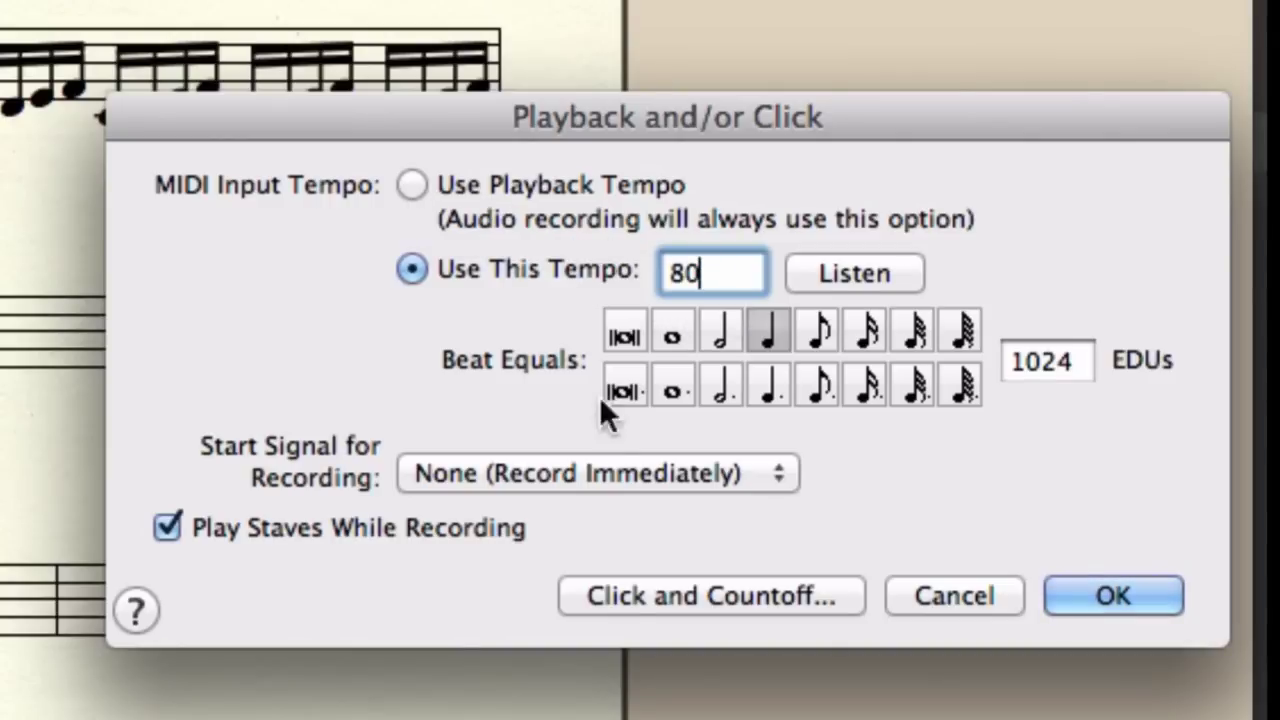
pyautogui.click(660, 593)
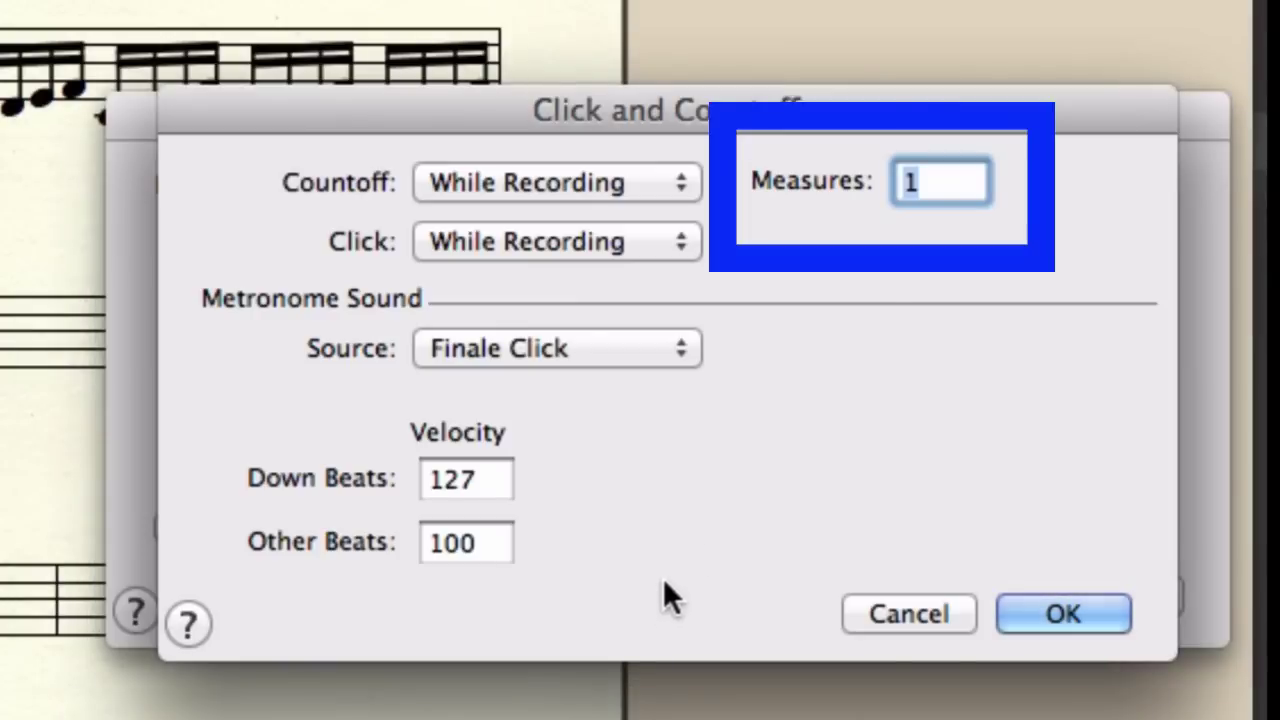
pyautogui.click(1052, 614)
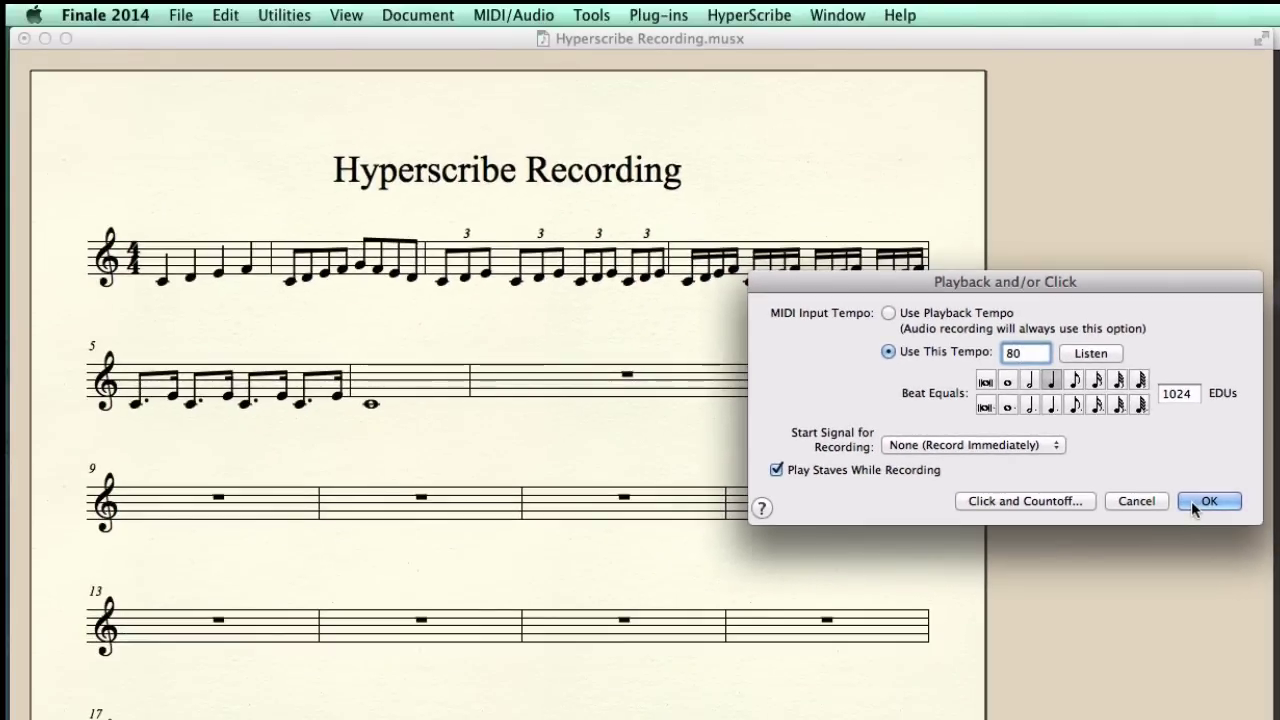
pyautogui.click(1193, 509)
pyautogui.click(749, 15)
# - Bring up HyperScribe Options and its Quantization Settings, with sixteenth note (256 EDUs) as smallest value
pyautogui.click(775, 100)
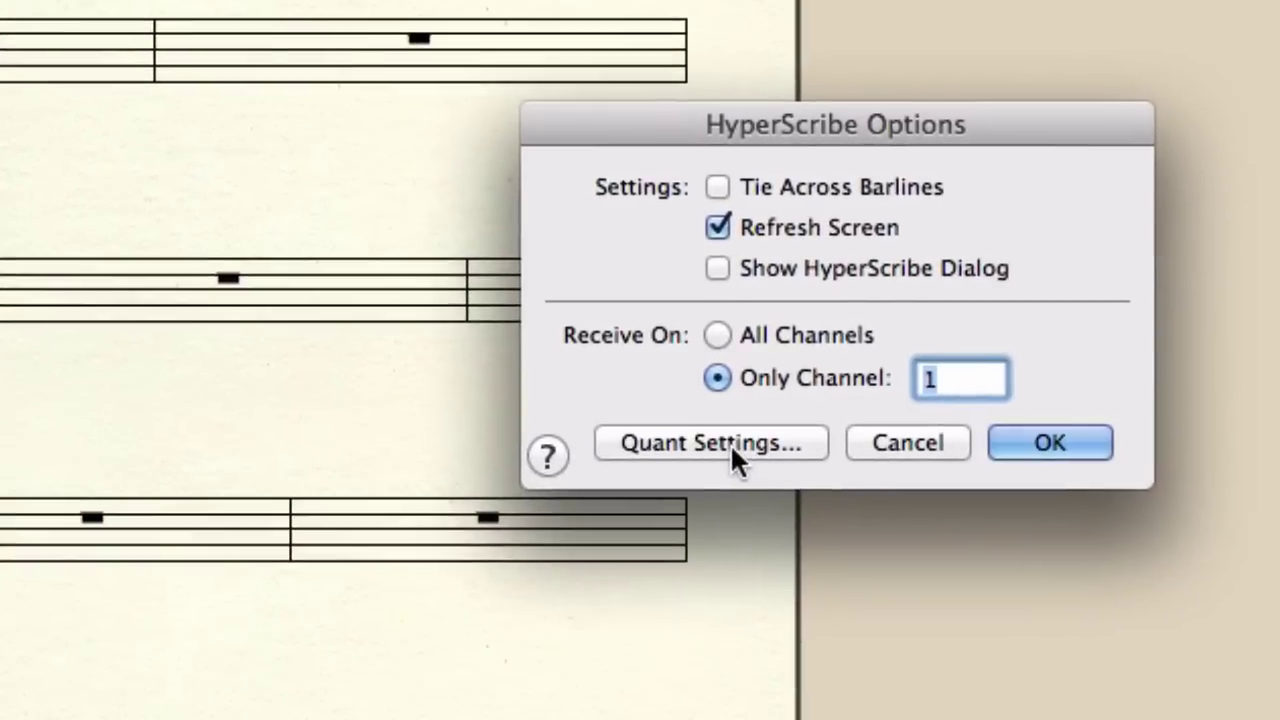
pyautogui.click(730, 445)
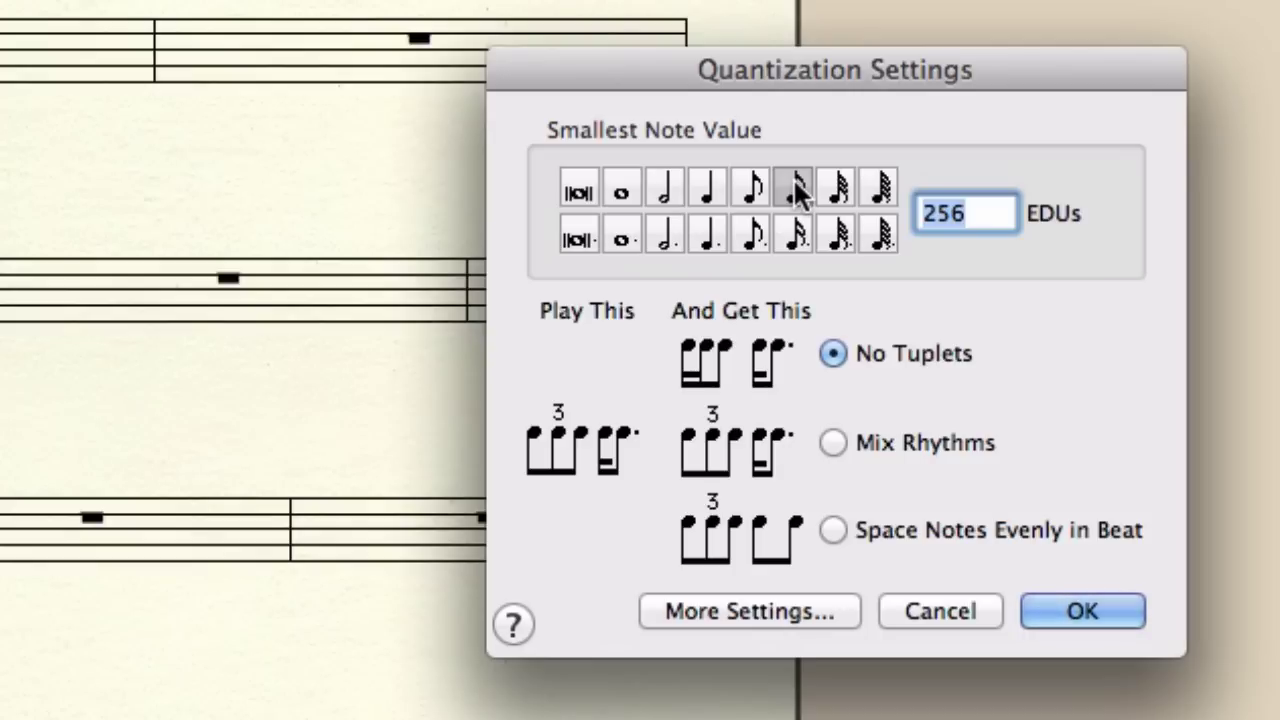
# - Choose Mix Rhythms, review More Settings, and confirm all quantization and HyperScribe dialogs
pyautogui.click(831, 443)
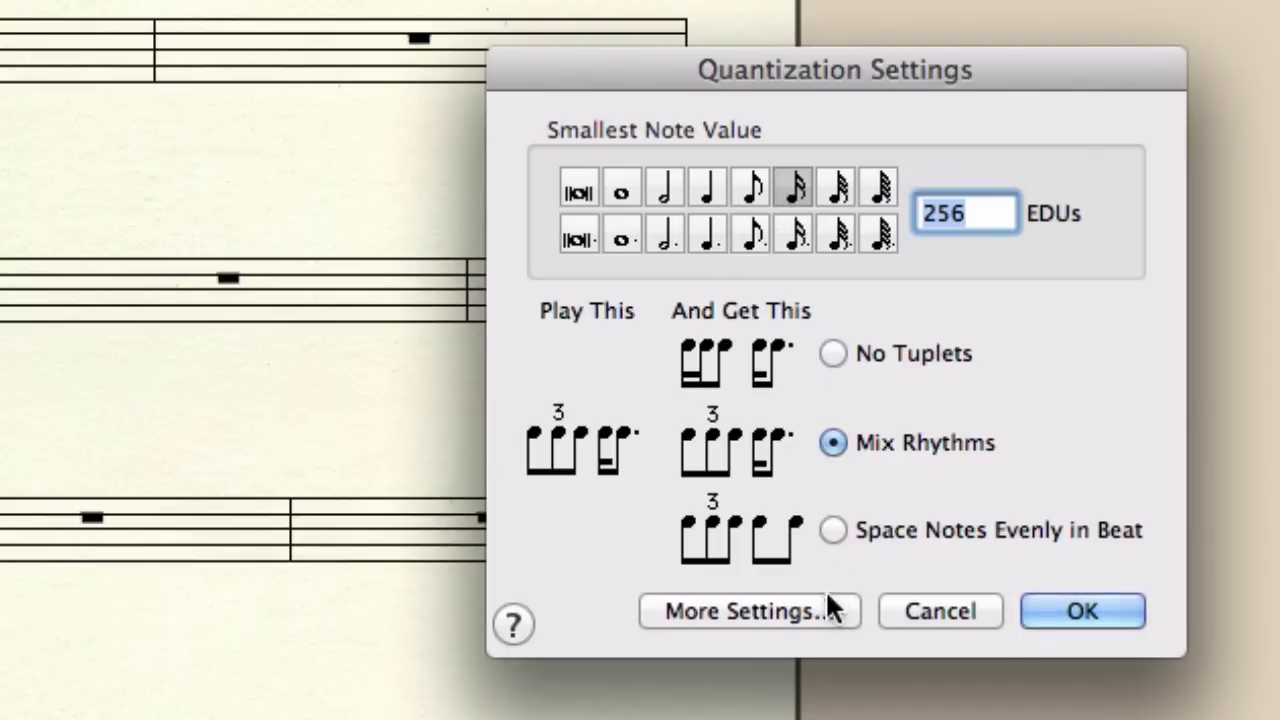
pyautogui.click(768, 611)
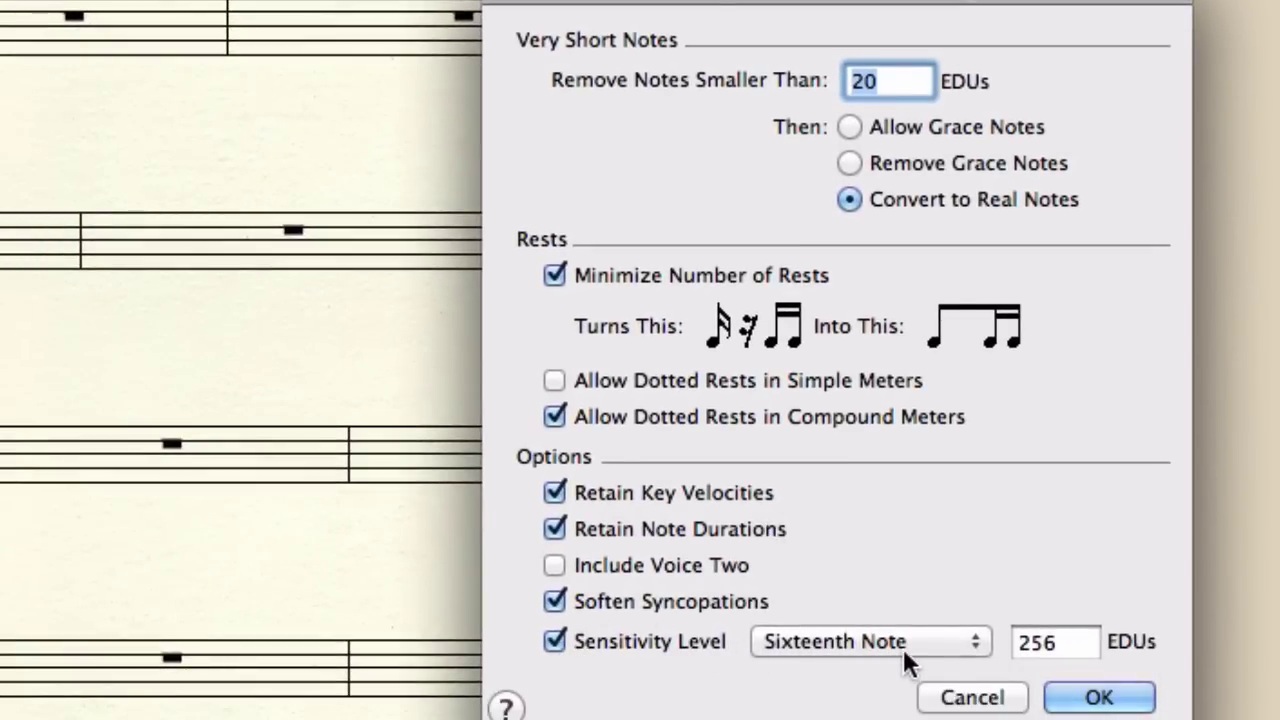
pyautogui.click(1099, 697)
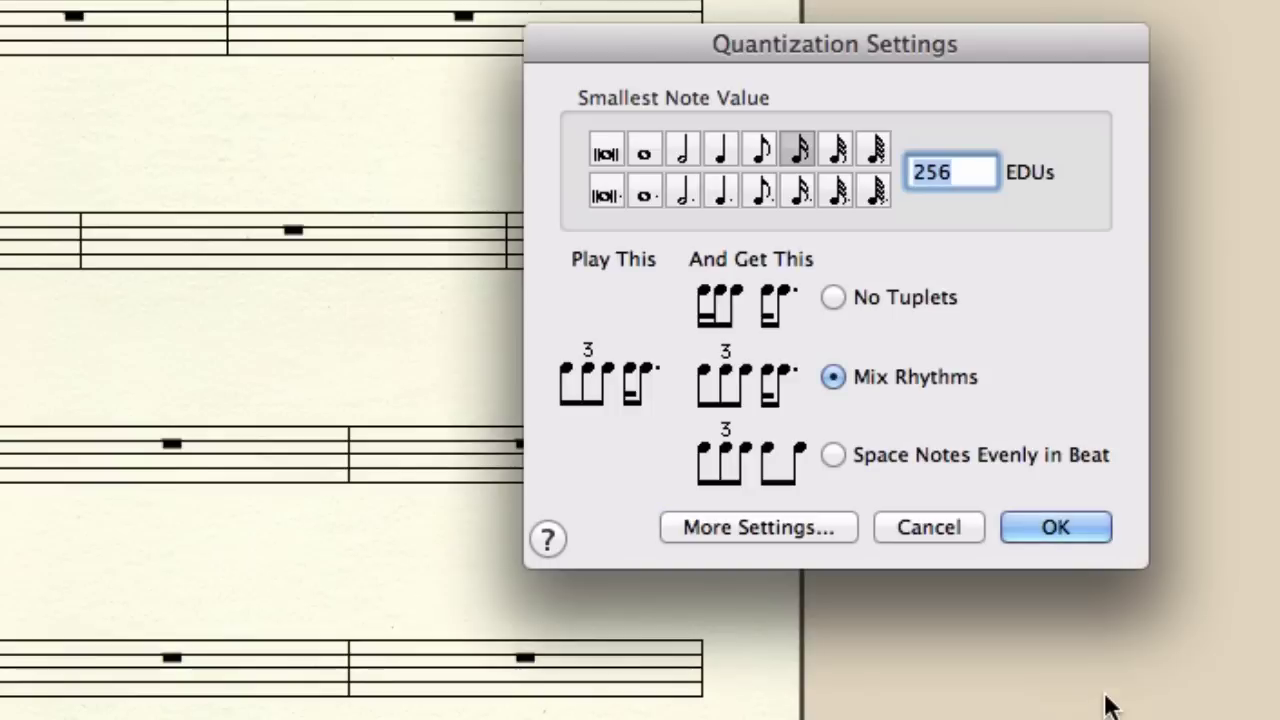
pyautogui.click(1062, 529)
pyautogui.click(1031, 374)
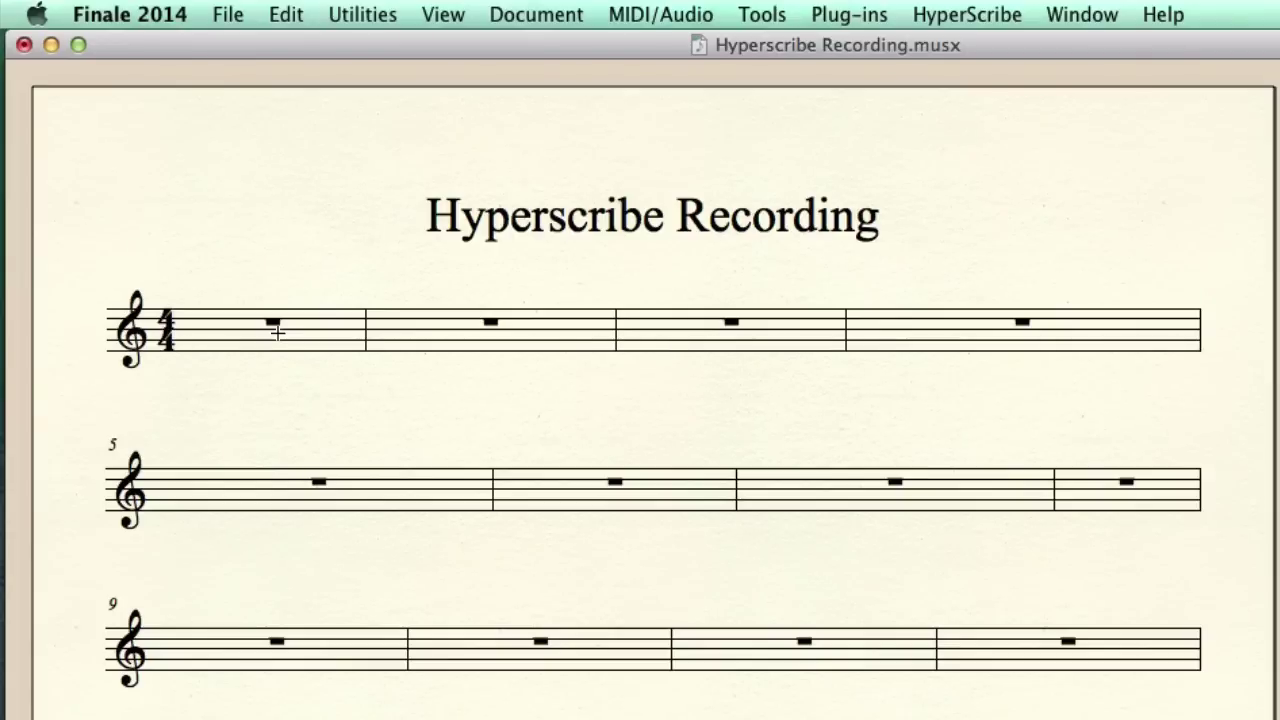
# - Record the played melody from measure 1, then stop to transcribe it
pyautogui.click(277, 332)
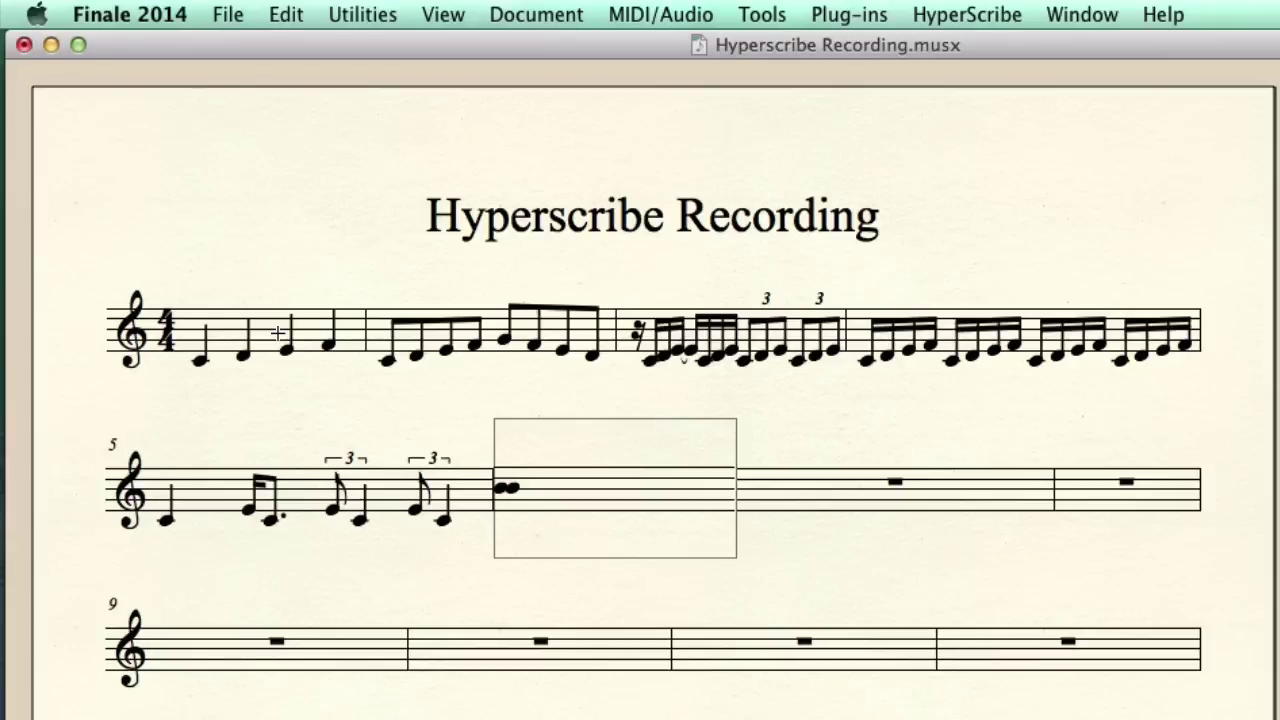
pyautogui.click(364, 529)
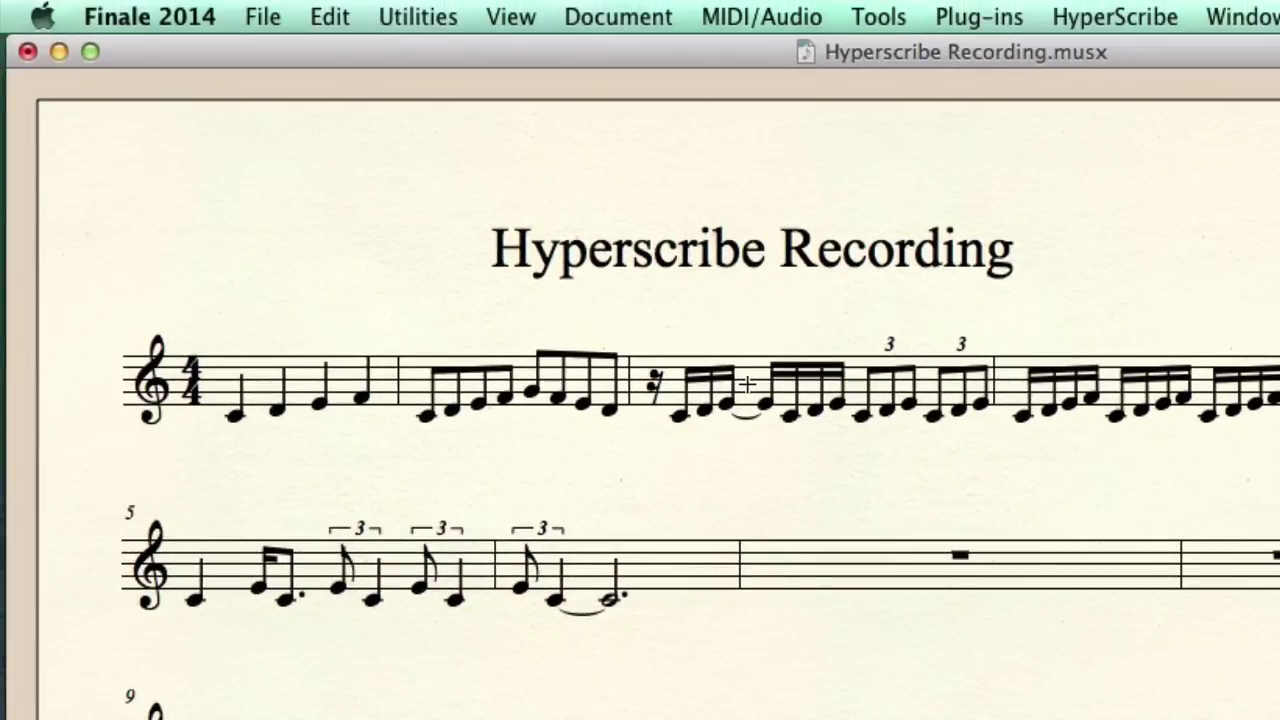
# - Set quantization to Space Notes Evenly in Beat with a sixteenth-note (256 EDUs) smallest value
pyautogui.click(766, 16)
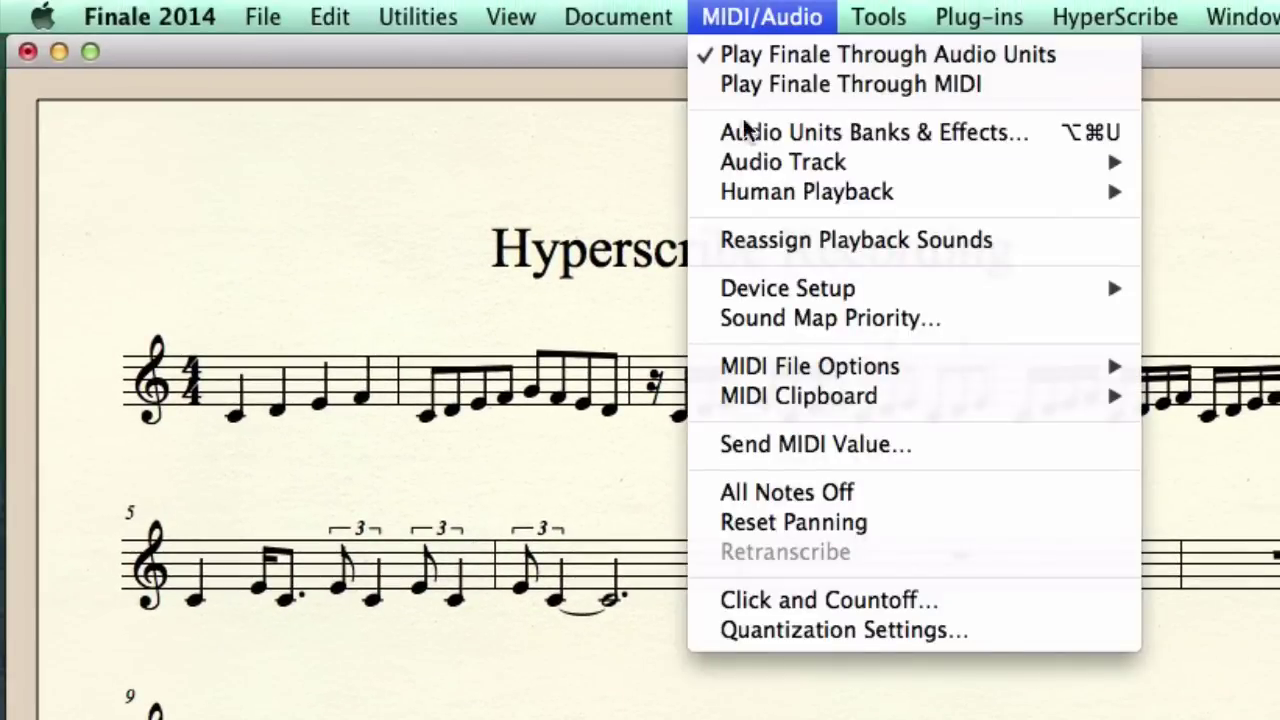
pyautogui.click(737, 628)
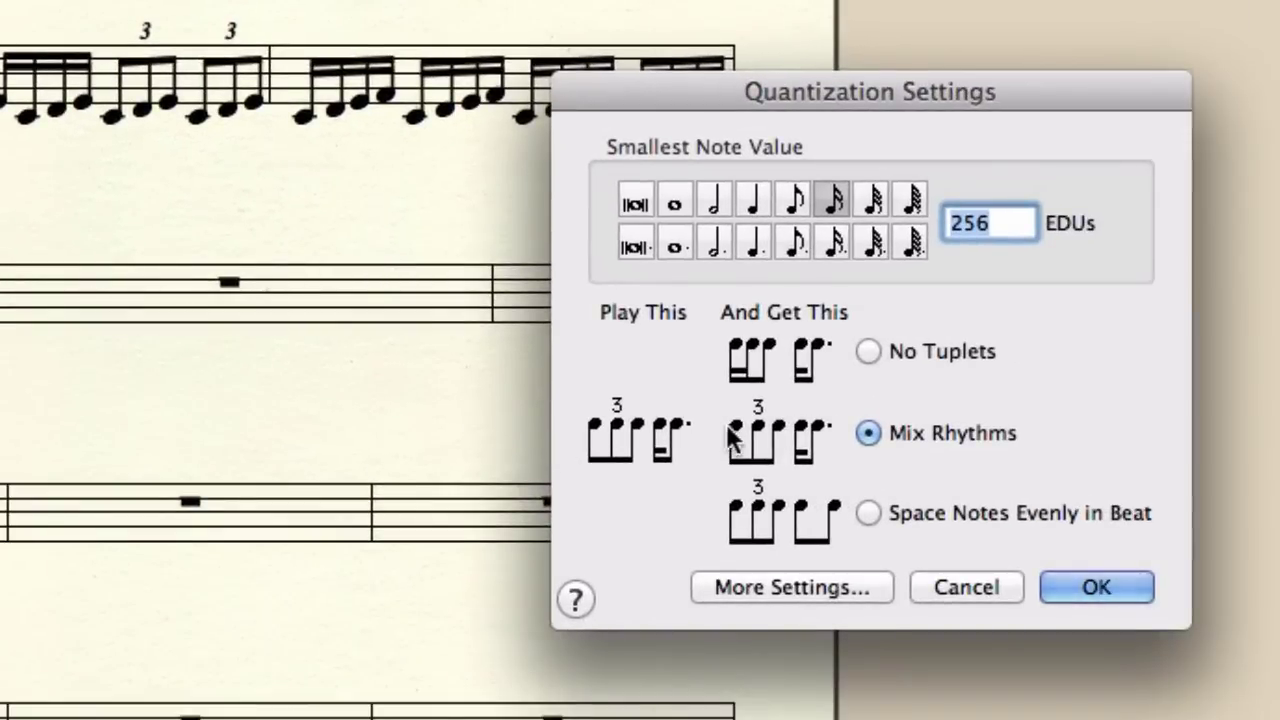
pyautogui.click(870, 514)
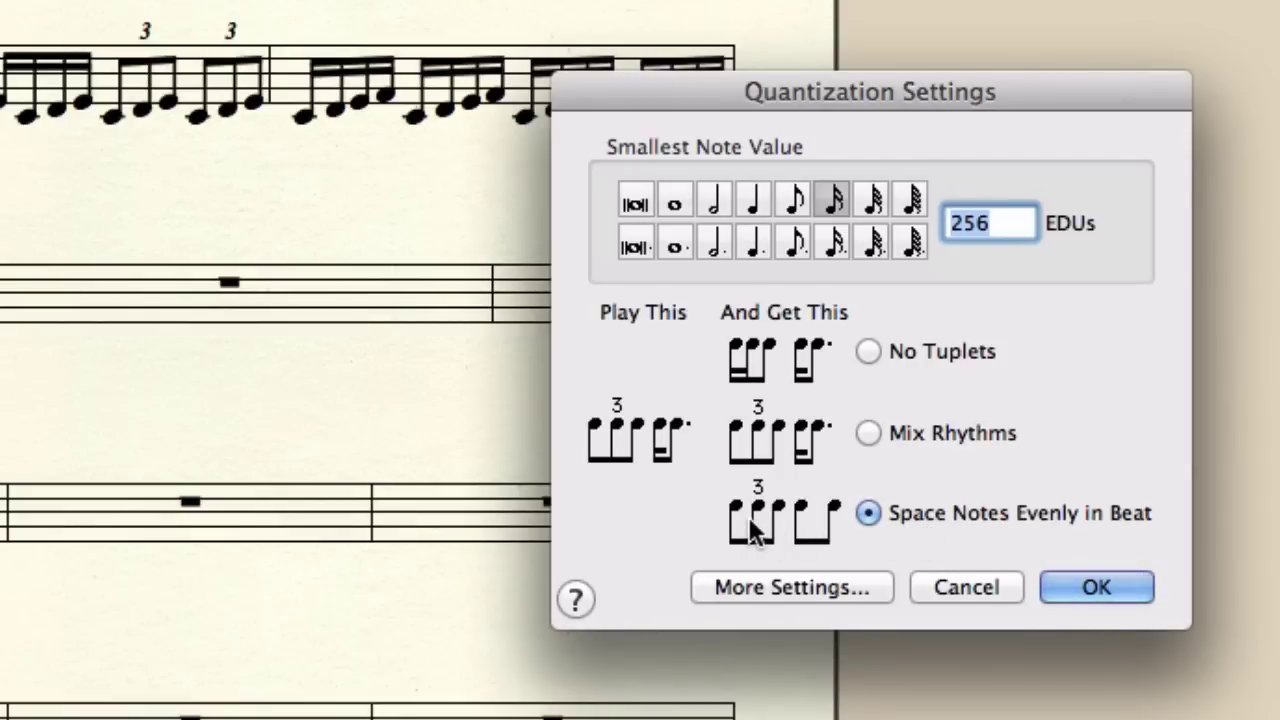
pyautogui.click(1101, 589)
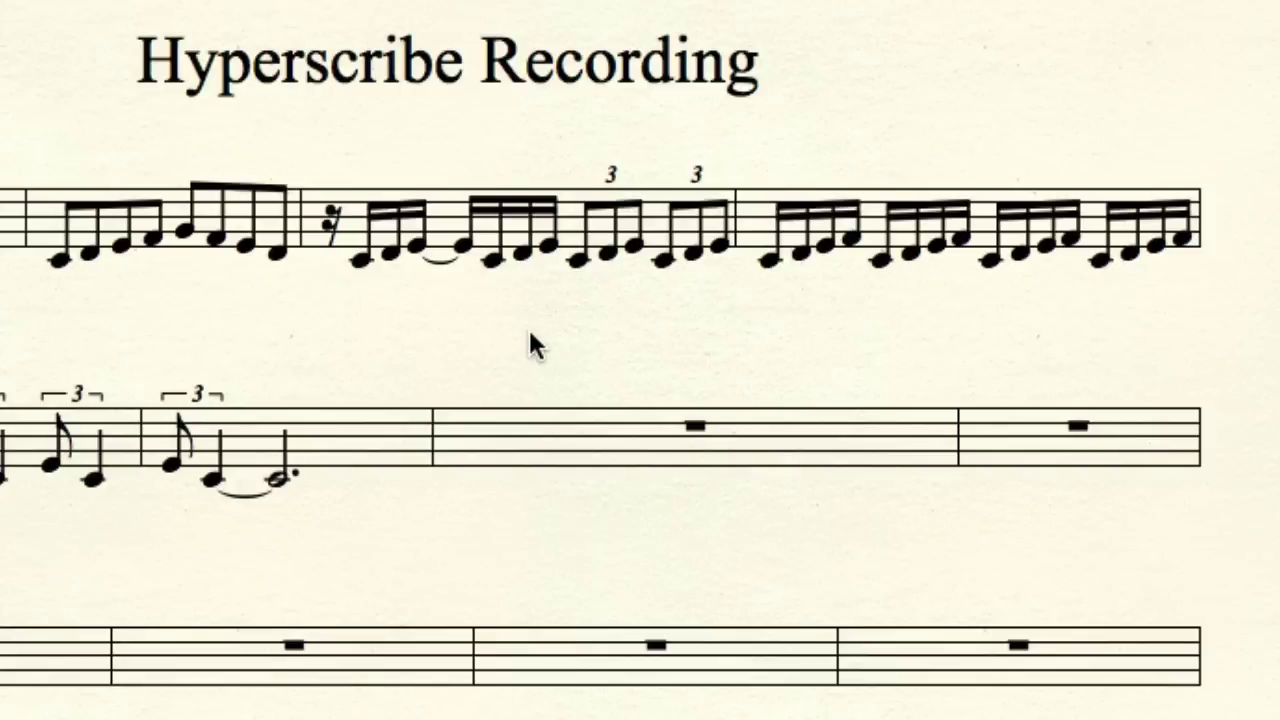
# - Retranscribe the top-staff measure with the rest and ties into four triplet groups
pyautogui.click(385, 224)
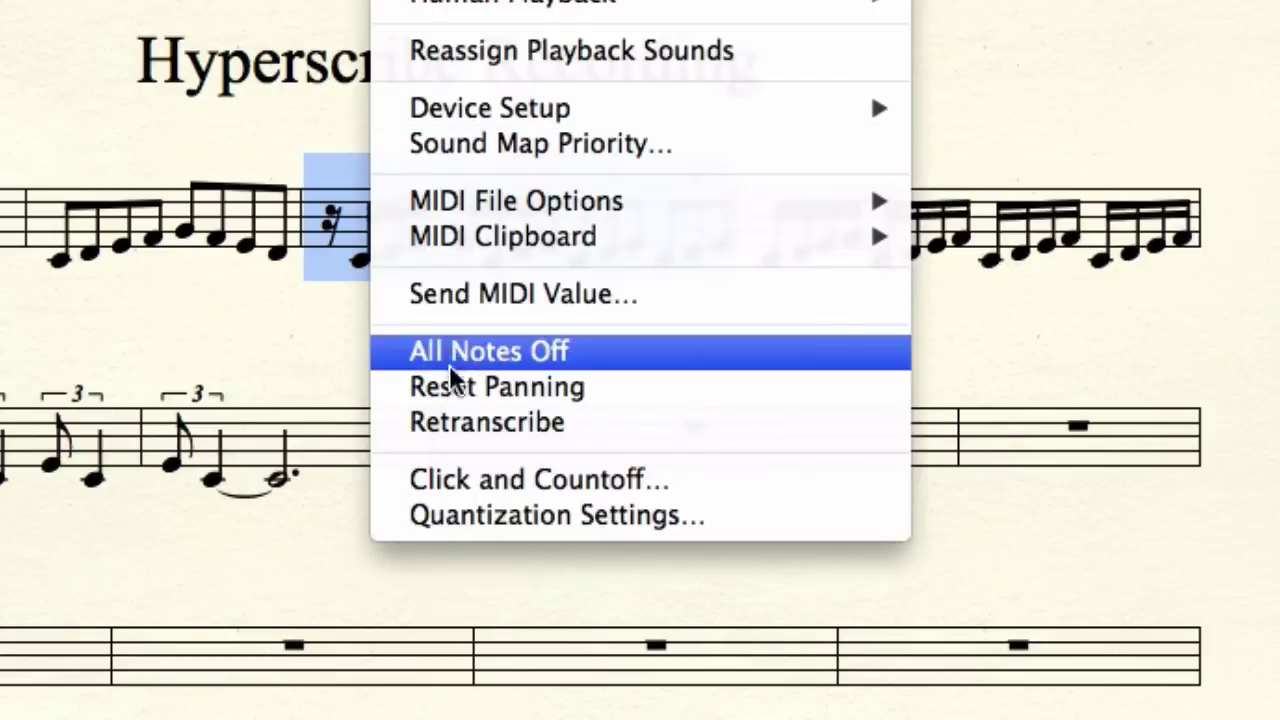
pyautogui.click(456, 422)
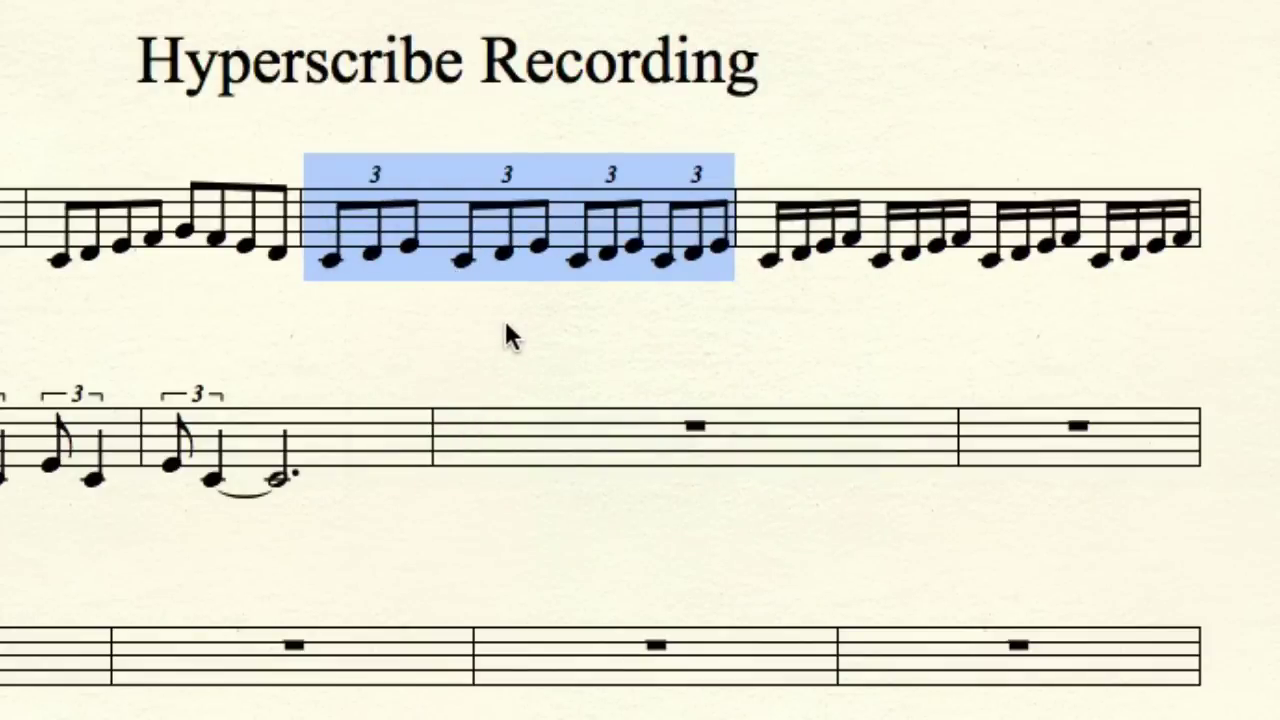
pyautogui.press('Escape')
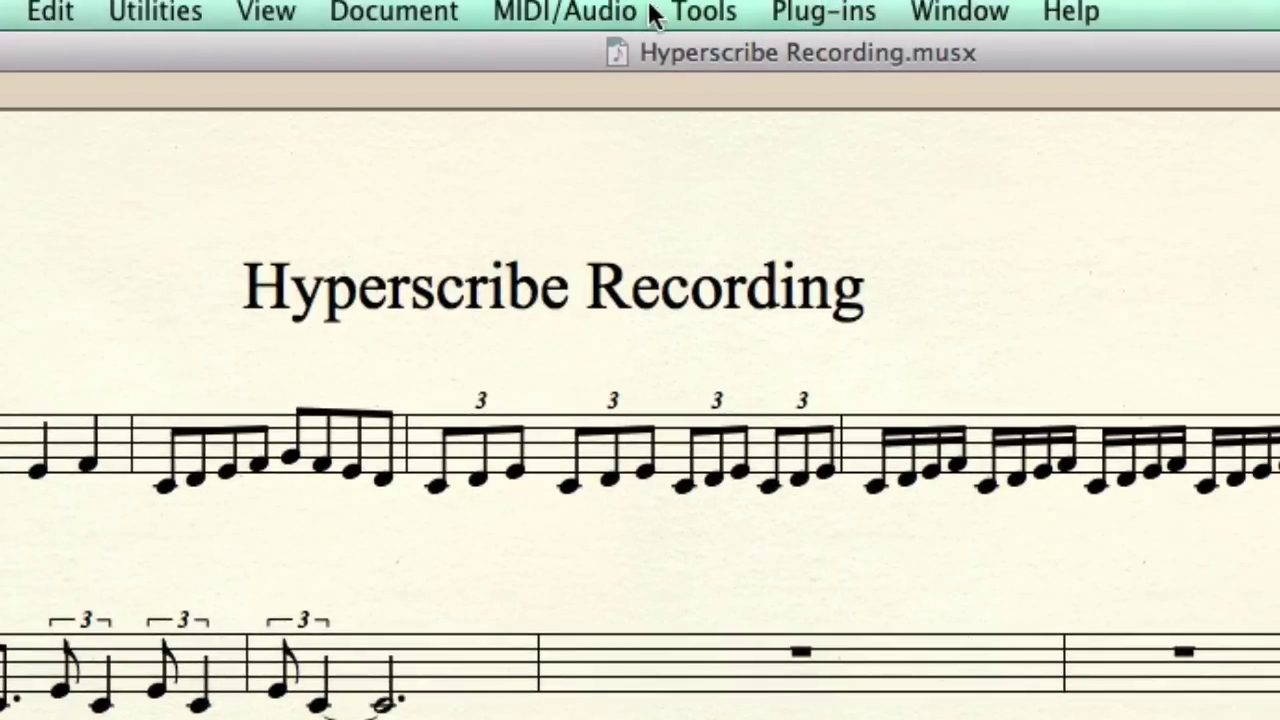
# - Reactivate HyperScribe, set the tempo to 60, and start recording chords into measure 5
pyautogui.click(690, 12)
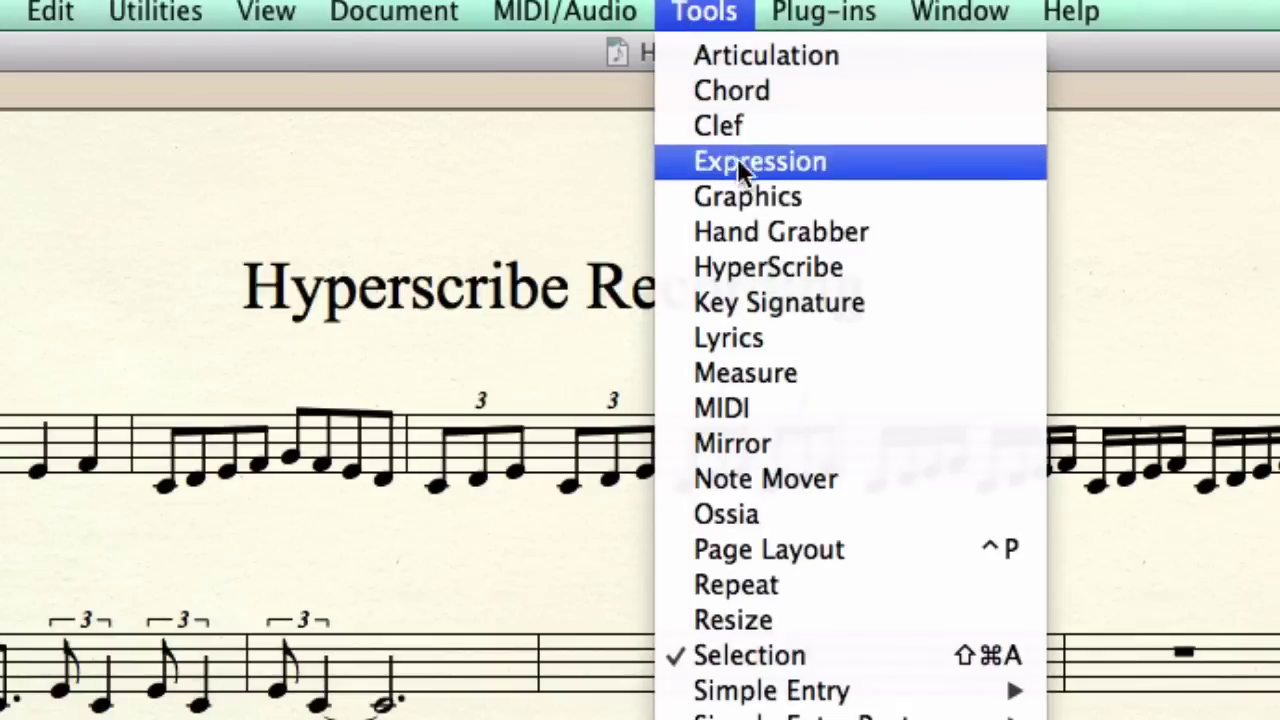
pyautogui.click(757, 268)
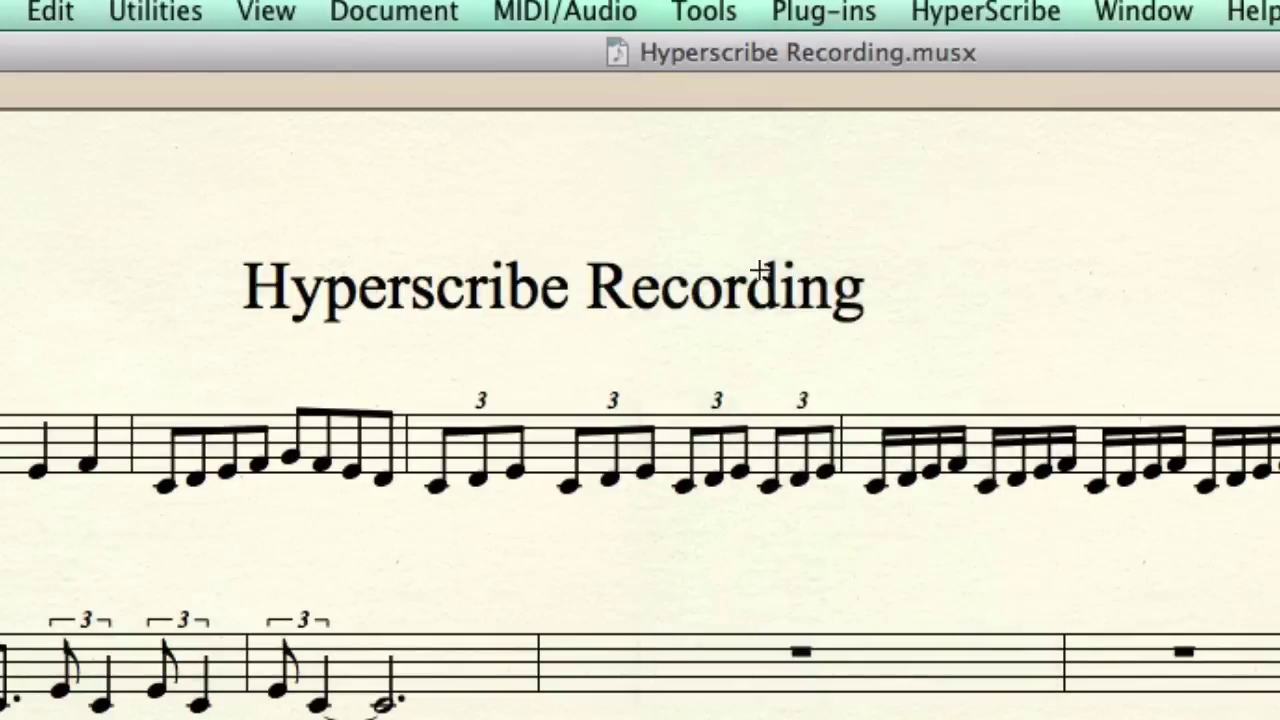
pyautogui.click(990, 12)
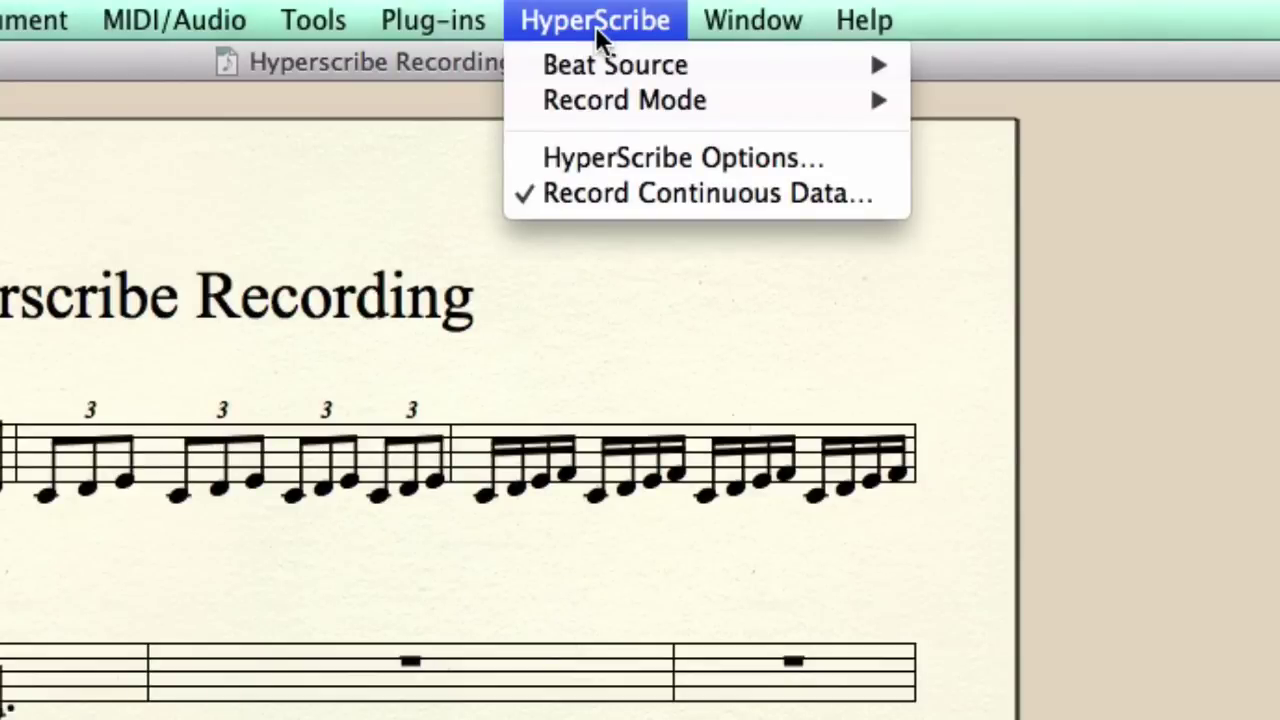
pyautogui.moveTo(612, 73)
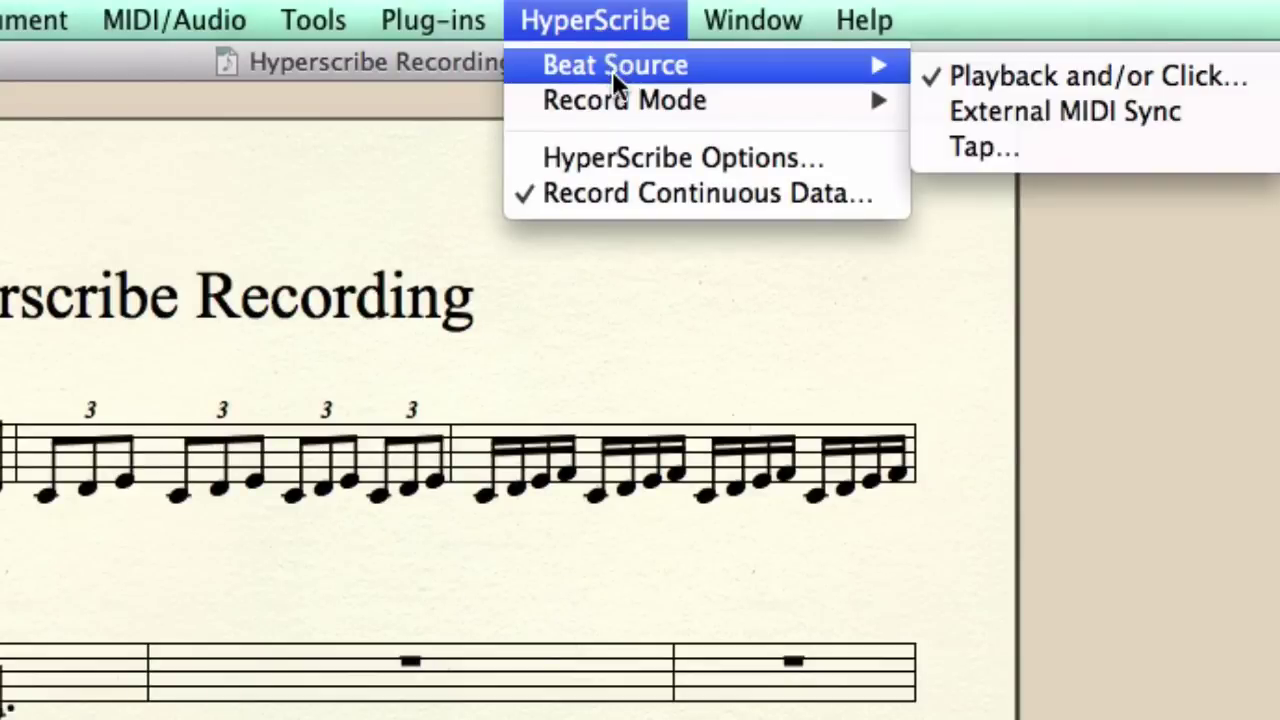
pyautogui.click(1049, 82)
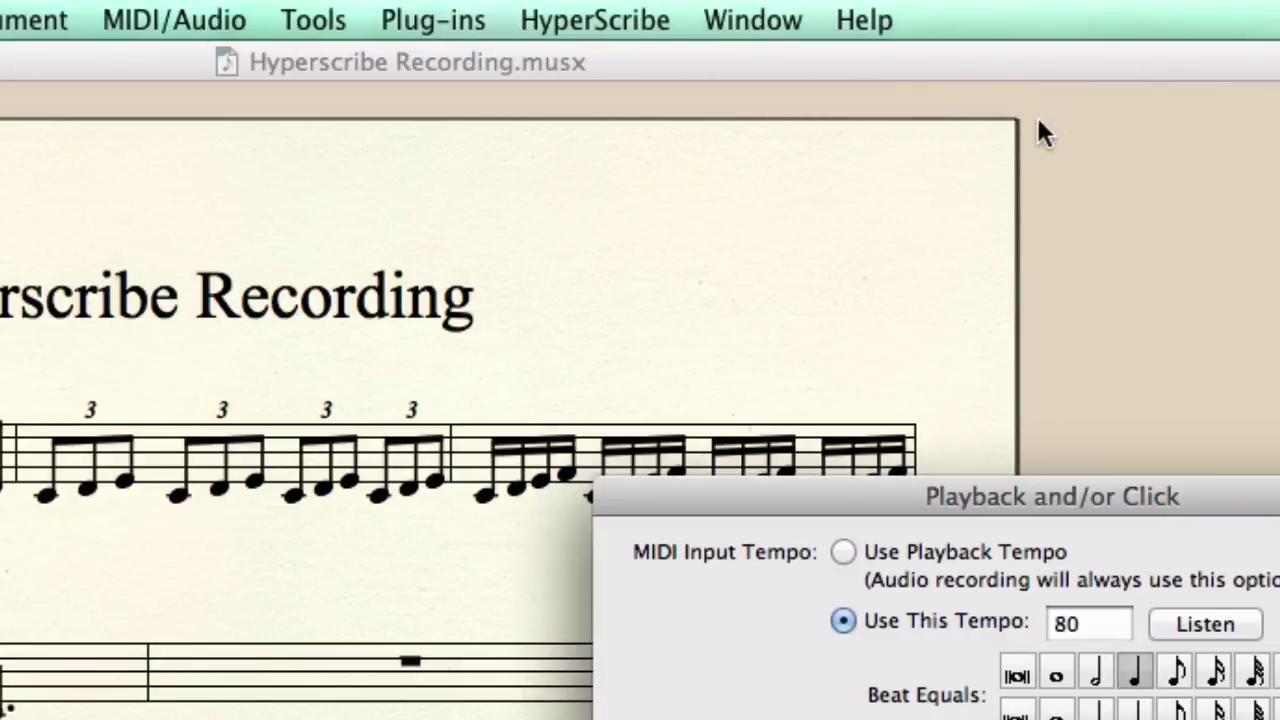
pyautogui.doubleClick(1098, 624)
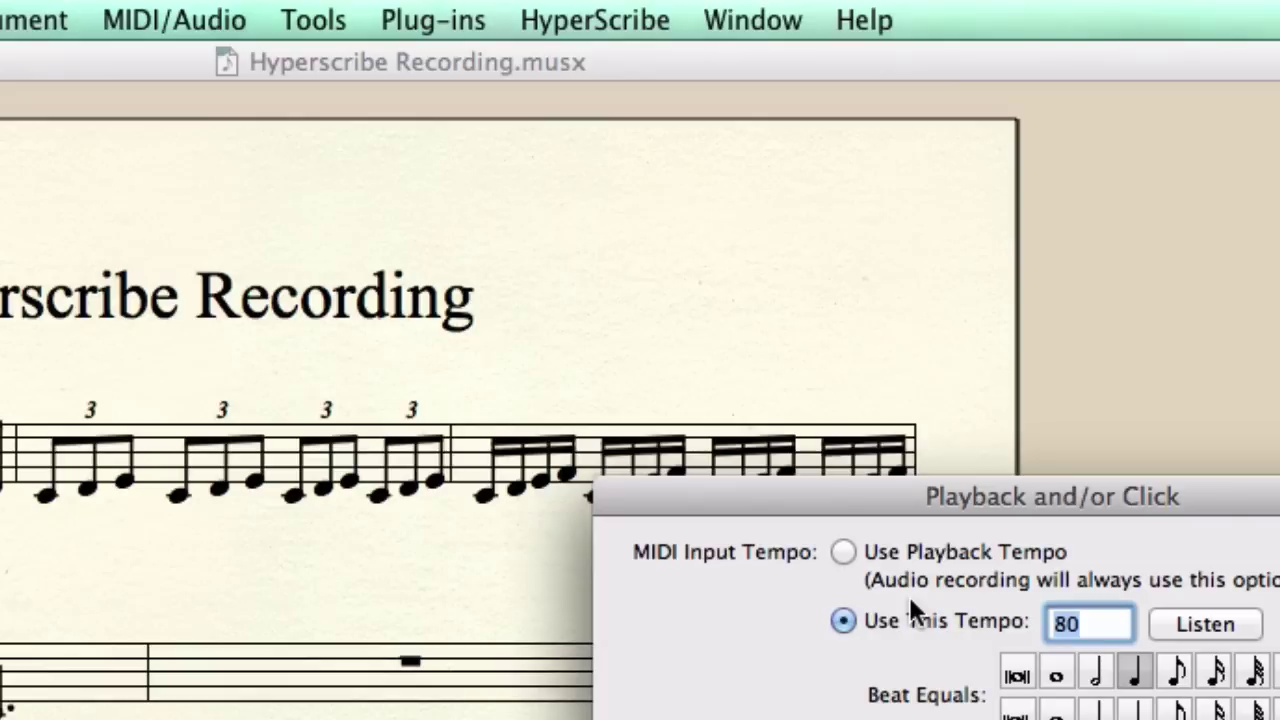
pyautogui.write('60')
pyautogui.press('Return')
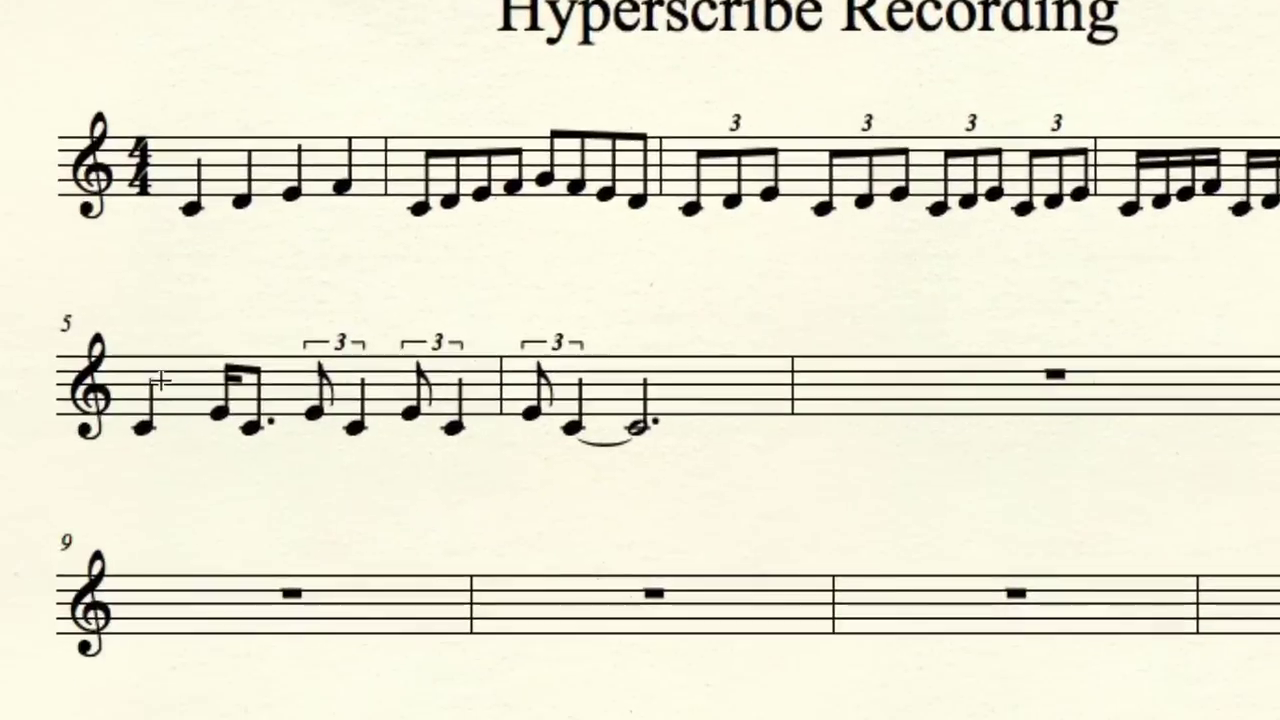
pyautogui.click(160, 380)
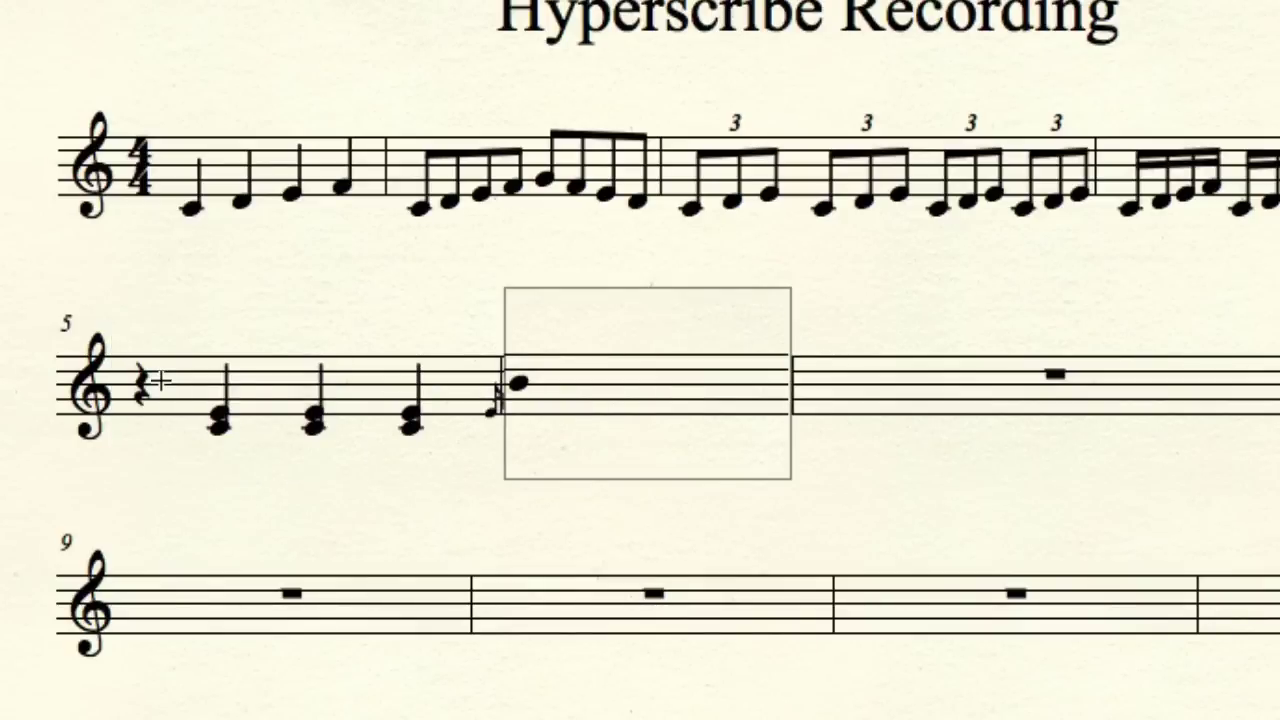
# - Stop recording to notate the C–E chords and whole-note C, then select measure 5
pyautogui.click(160, 381)
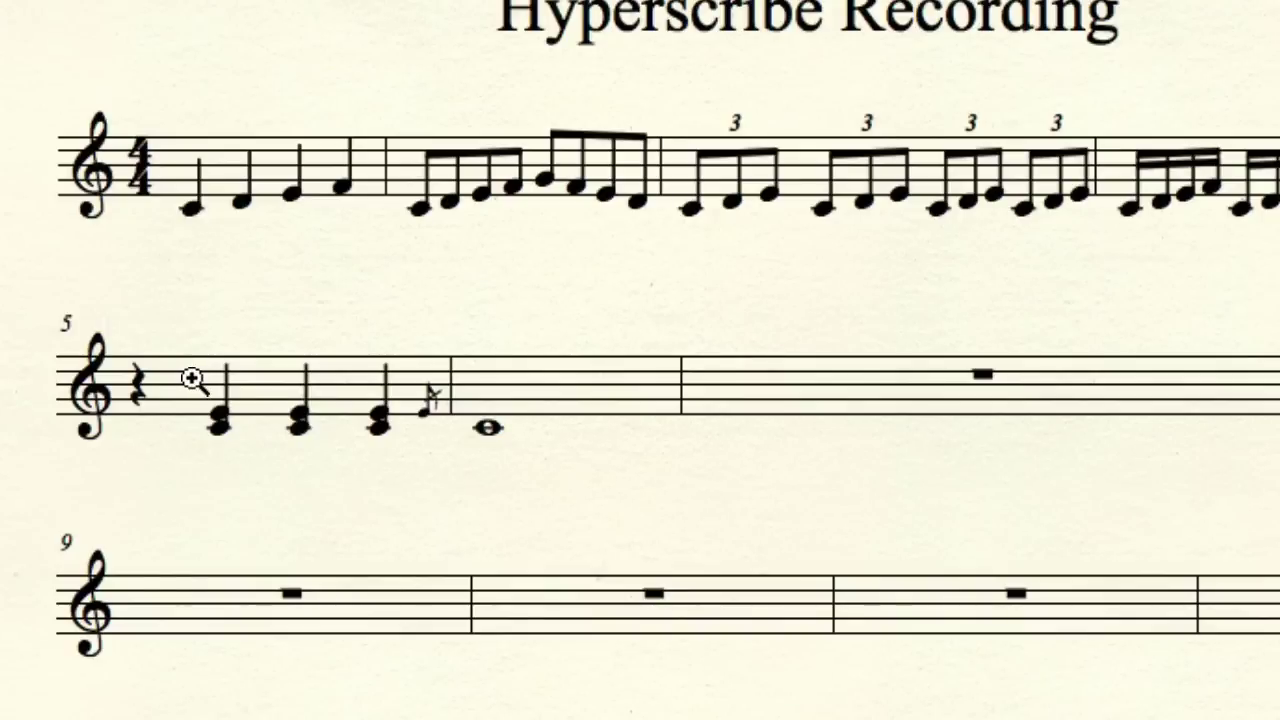
pyautogui.click(272, 382)
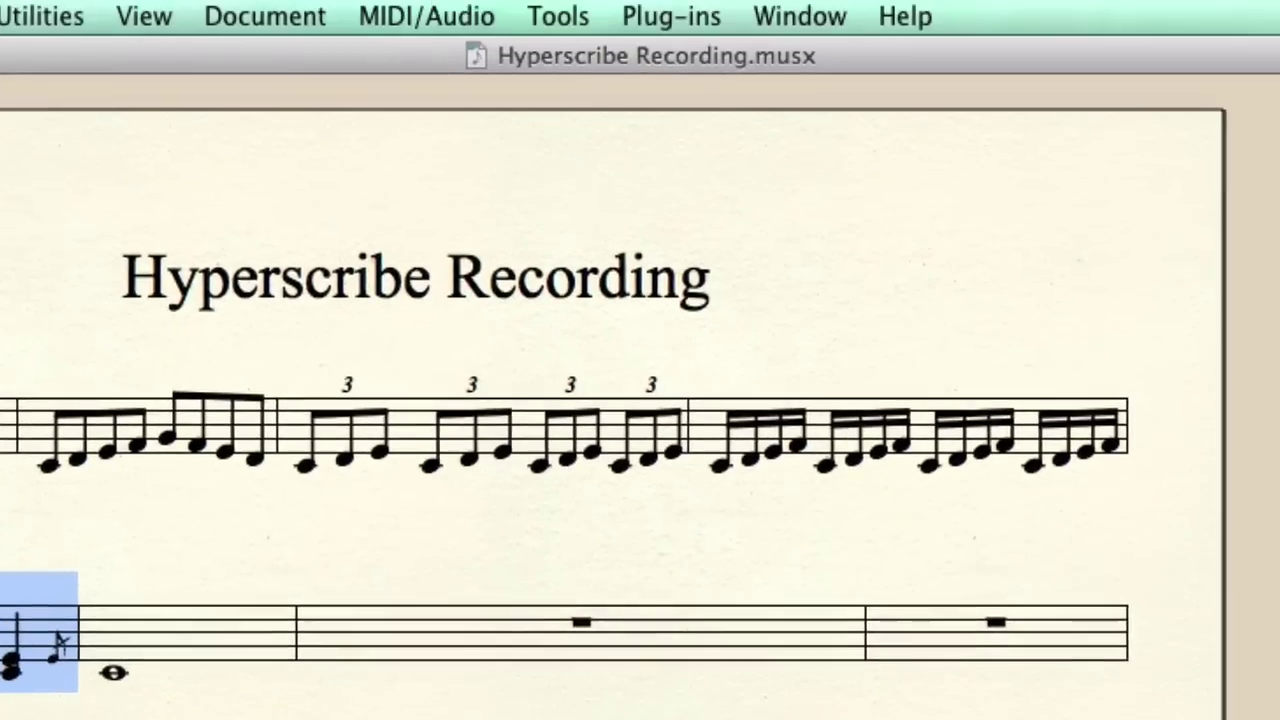
# - Switch the quantization settings to No Tuplets
pyautogui.click(428, 18)
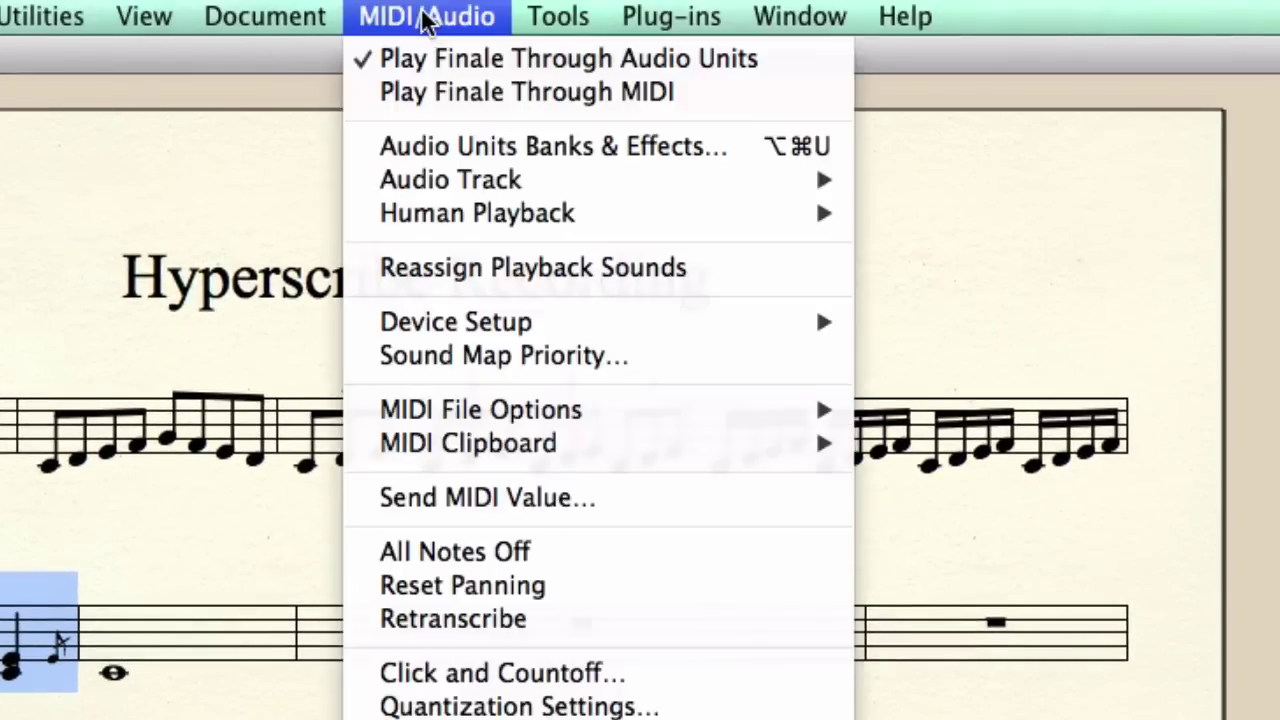
pyautogui.click(430, 706)
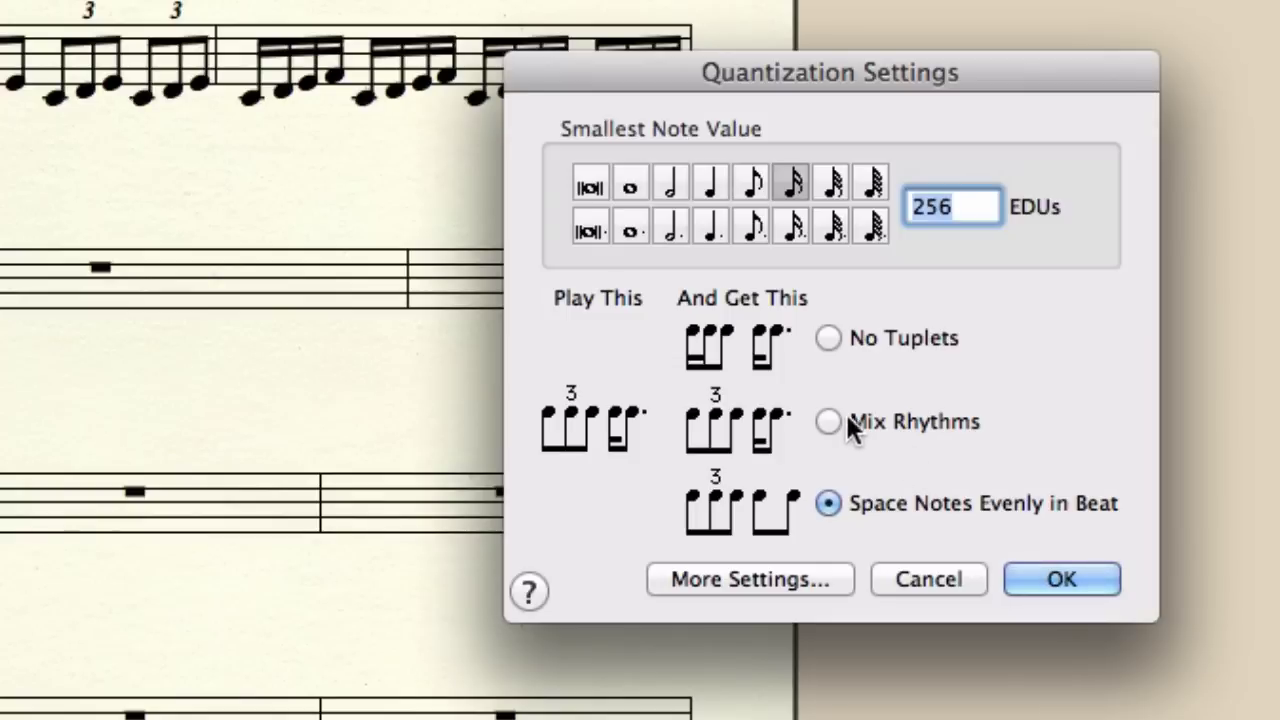
pyautogui.click(830, 330)
pyautogui.click(1062, 579)
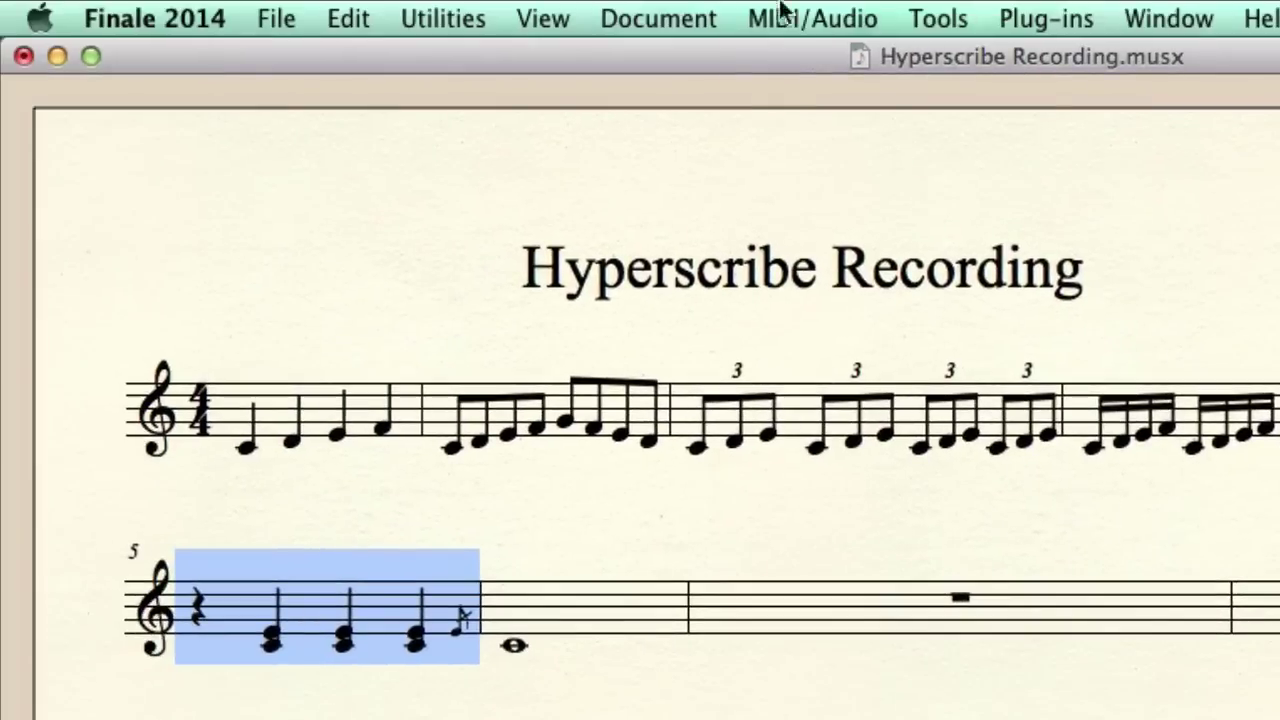
# - Retranscribe measure 5 into dotted-eighth–sixteenth figures and clear the selection
pyautogui.click(795, 14)
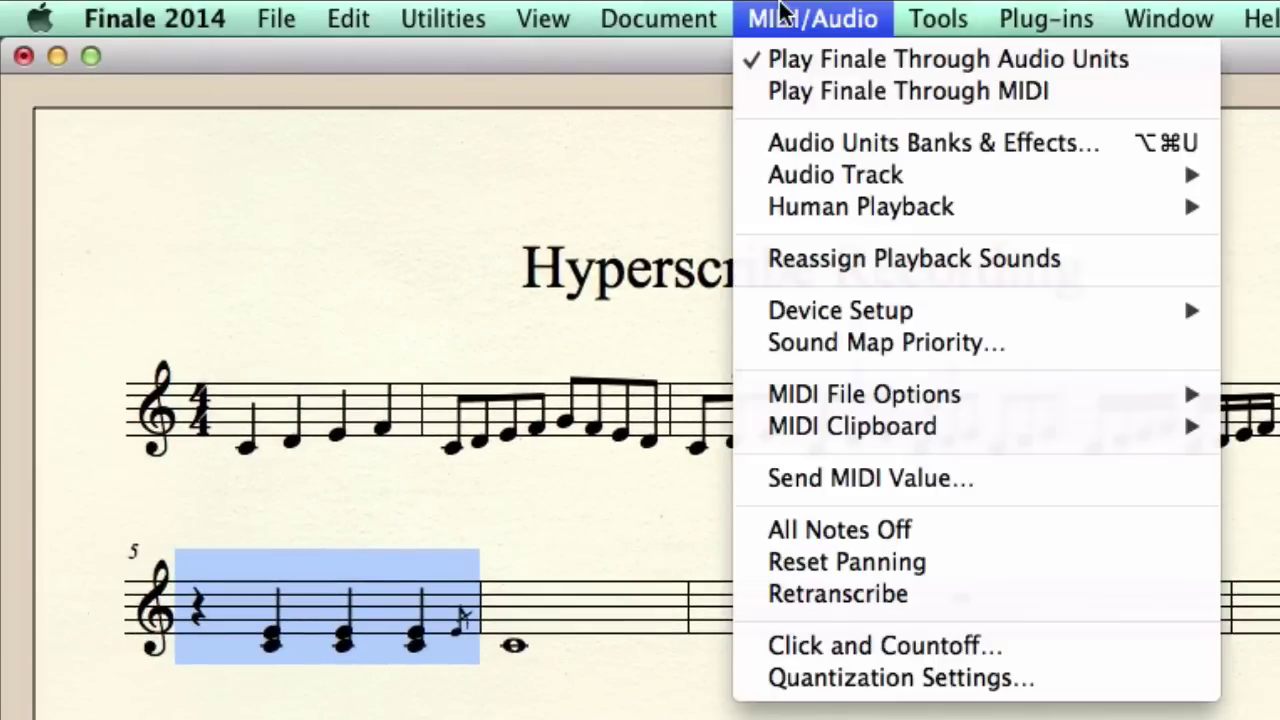
pyautogui.click(830, 596)
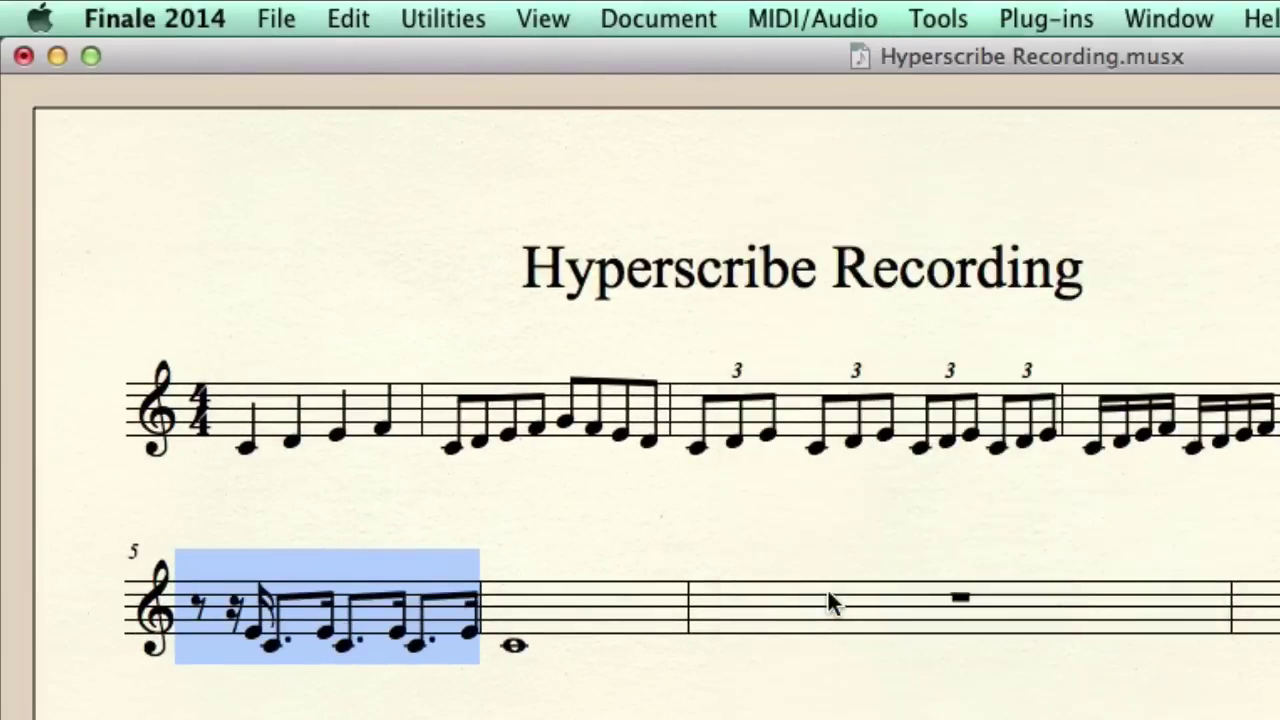
pyautogui.click(244, 668)
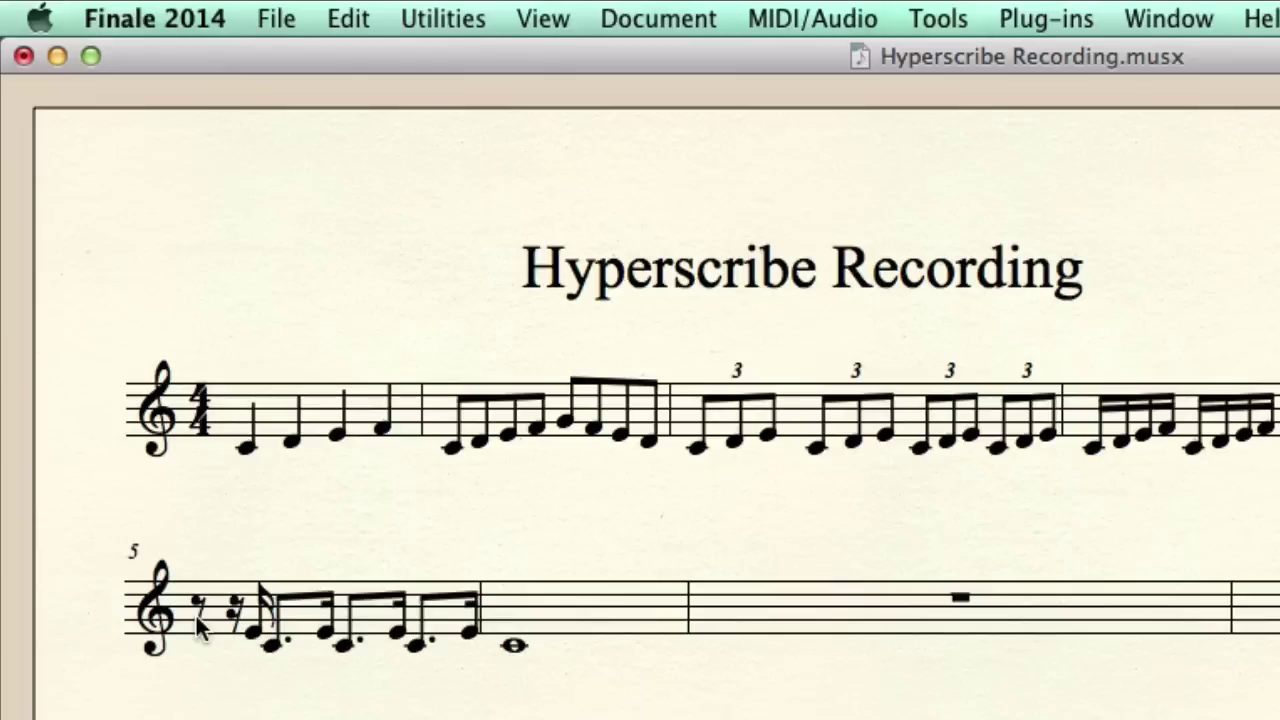